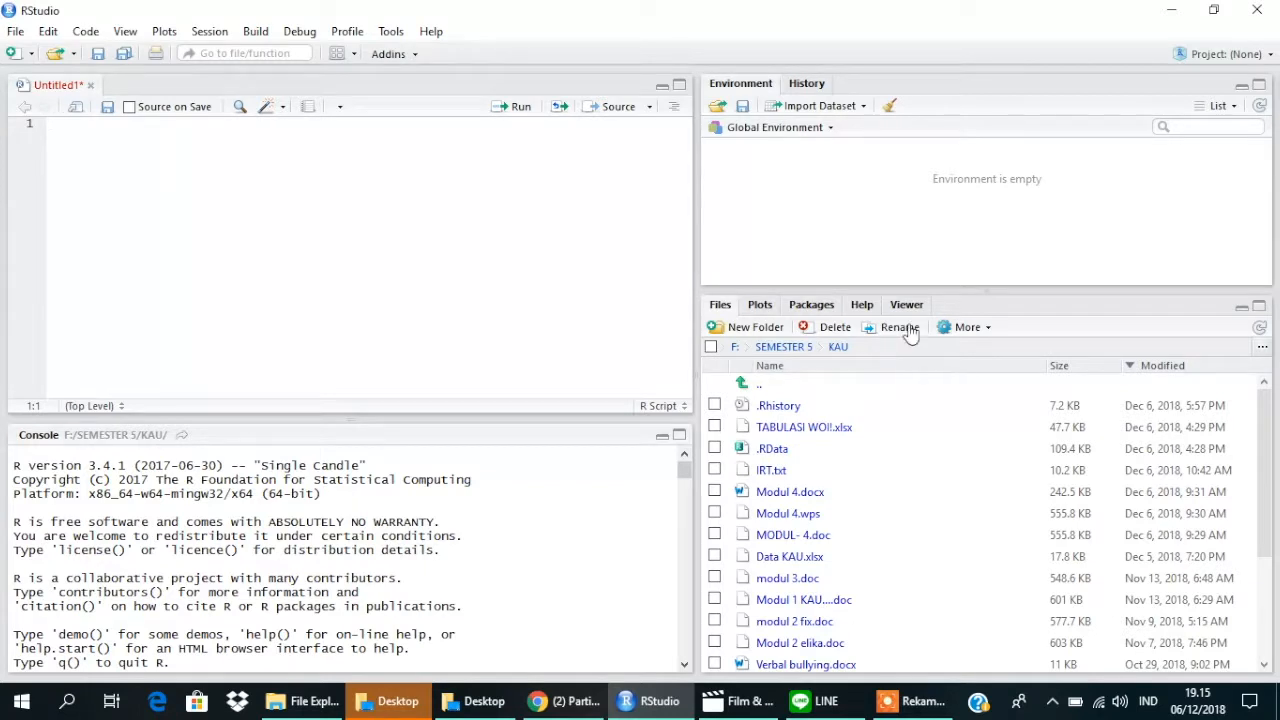
- Make the KAU folder the working directory and import Data KAU.xlsx into the environment as Data_KAU
{"action": "left_click", "coordinate": [958, 328]}
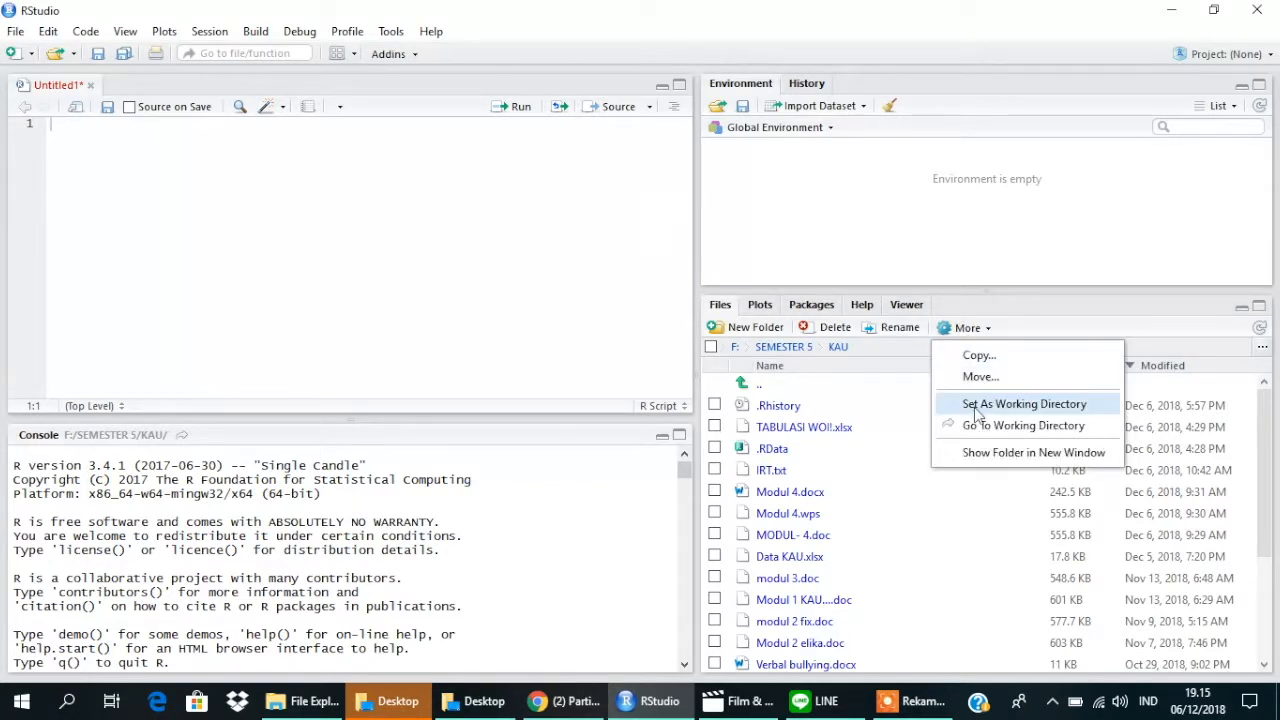
{"action": "left_click", "coordinate": [1023, 404]}
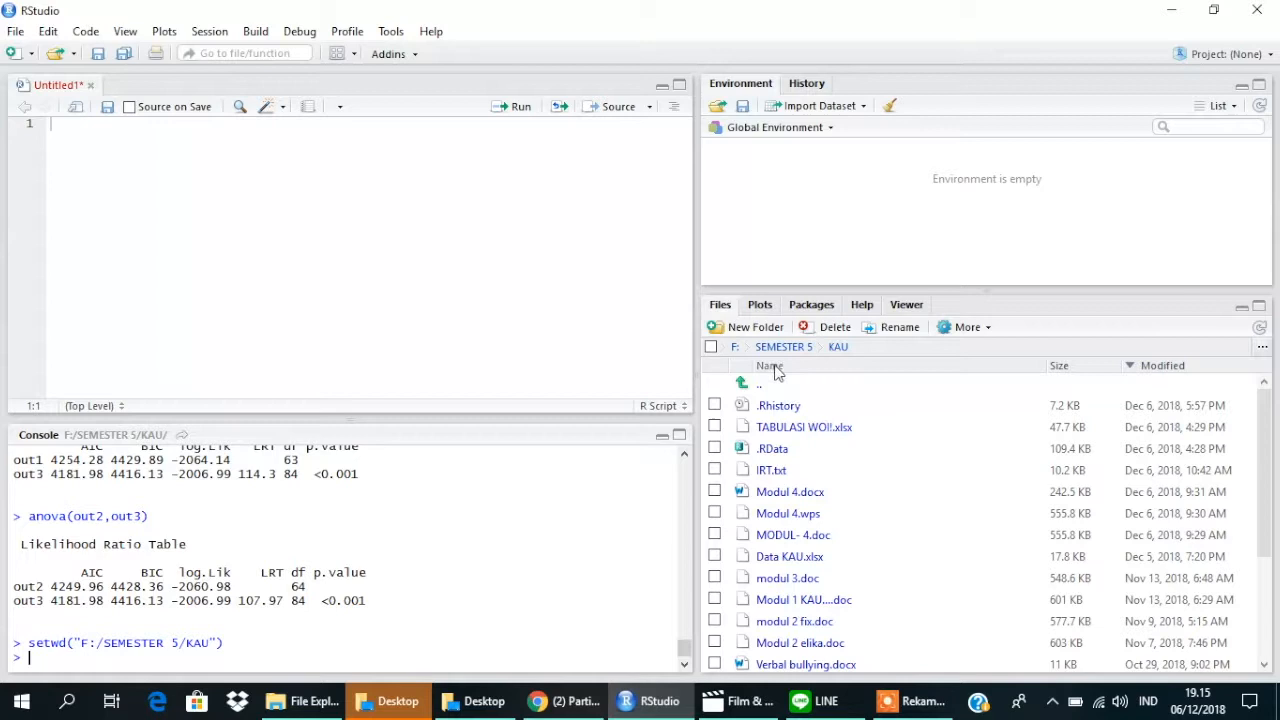
{"action": "left_click", "coordinate": [789, 558]}
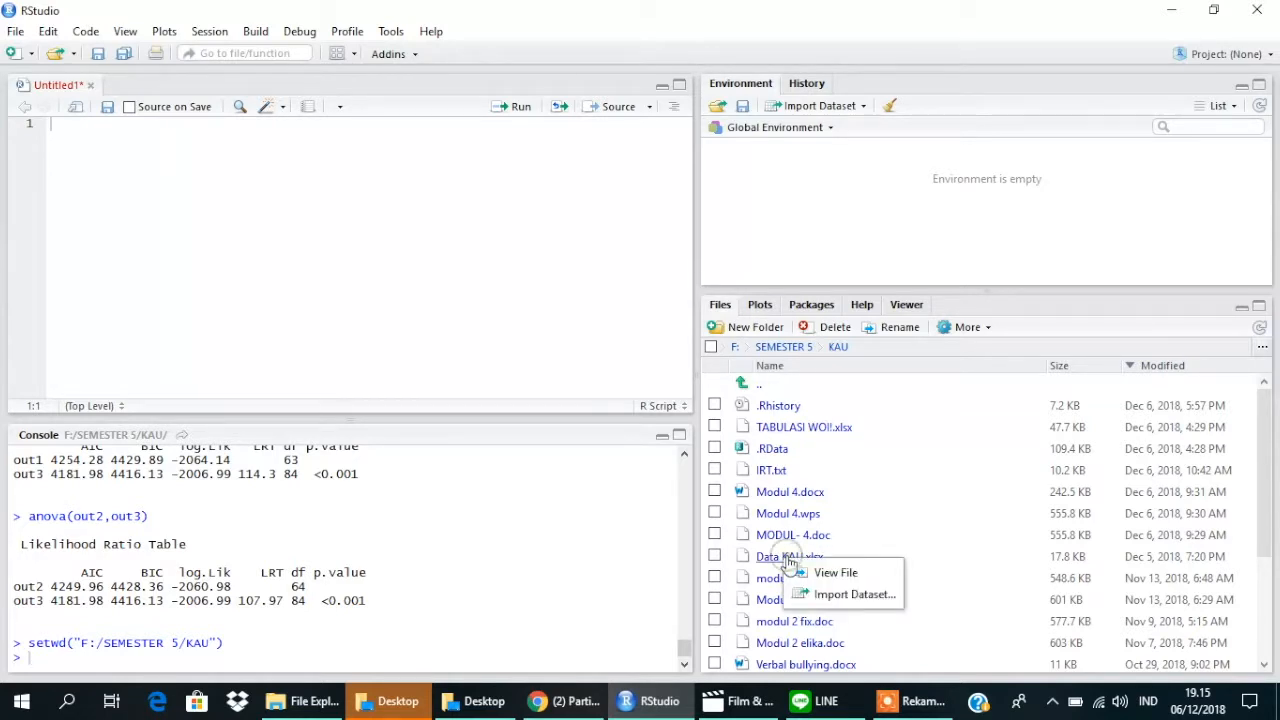
{"action": "left_click", "coordinate": [850, 594]}
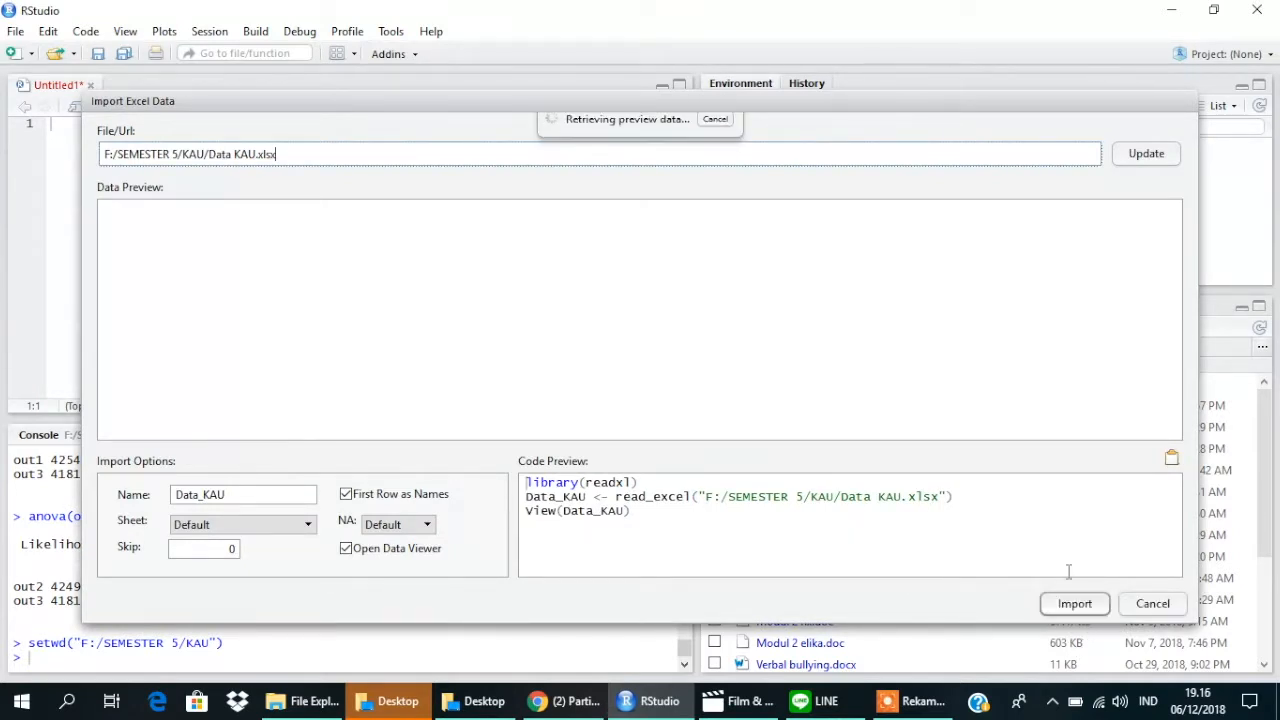
{"action": "left_click", "coordinate": [1078, 603]}
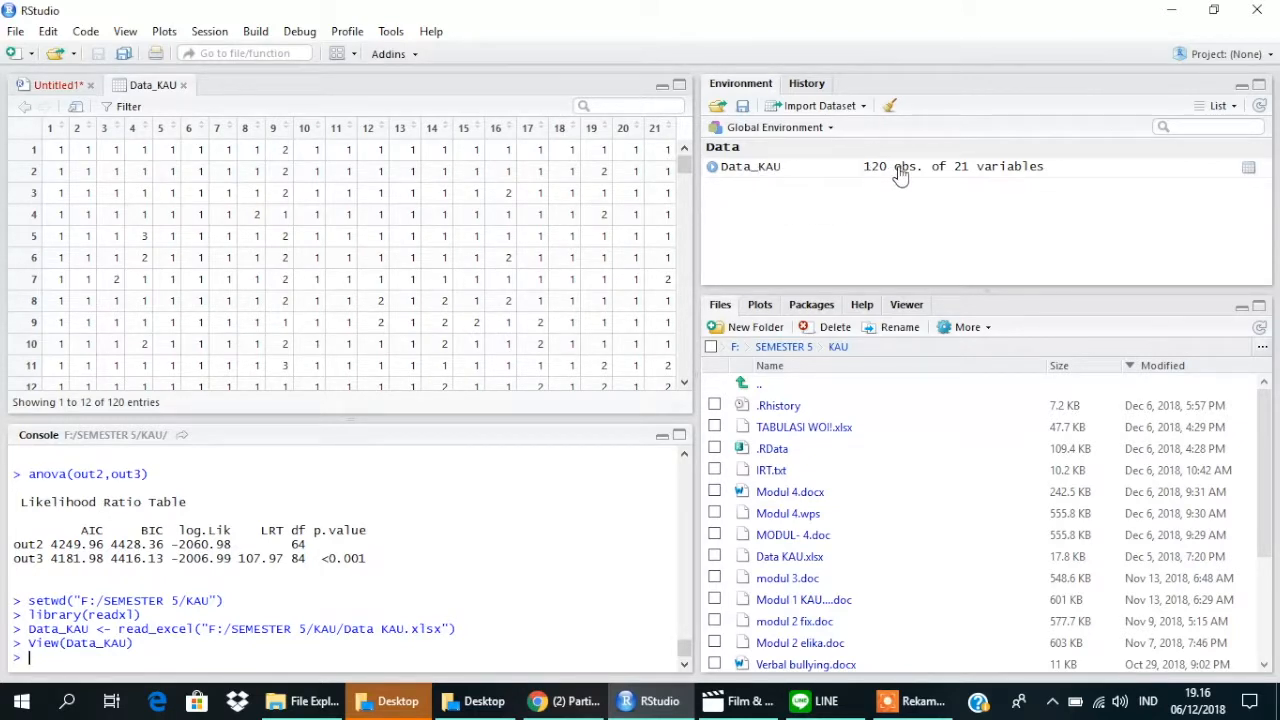
{"action": "left_click", "coordinate": [183, 85]}
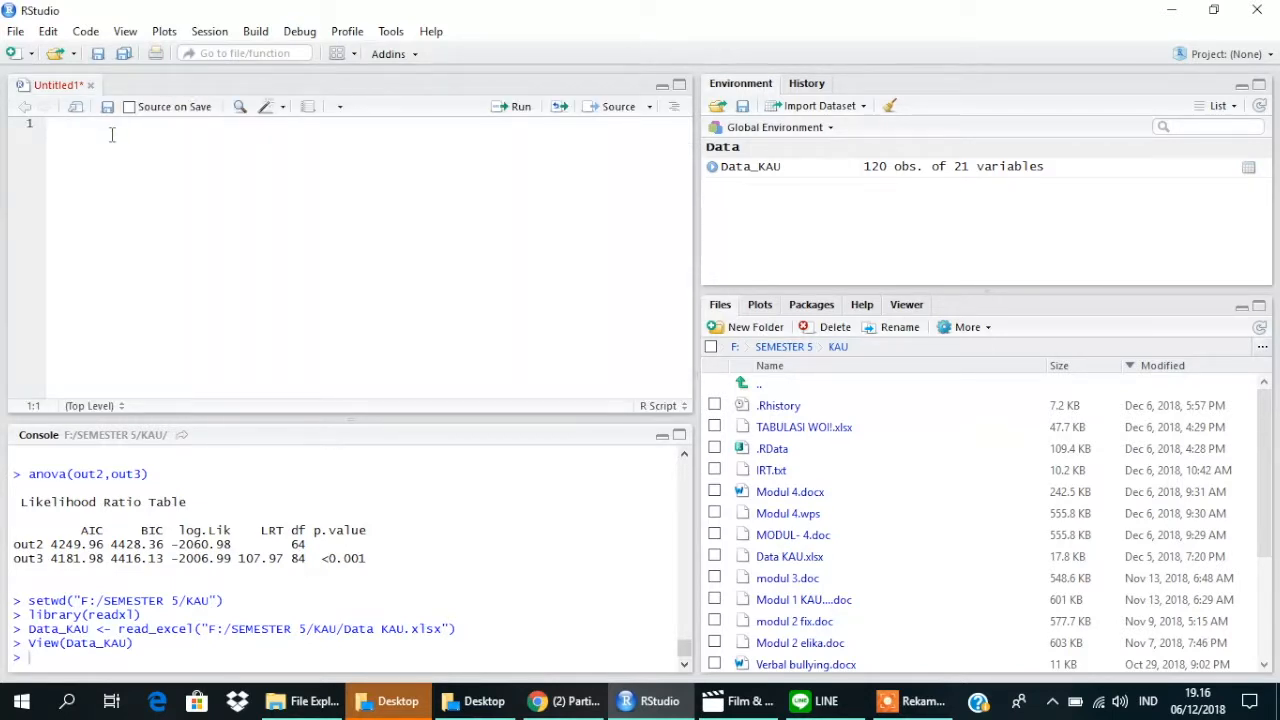
- Add library(ltm) as the first line of the script and run it to load the package
{"action": "type", "text": "lin"}
{"action": "key", "text": "BackSpace"}
{"action": "type", "text": "b"}
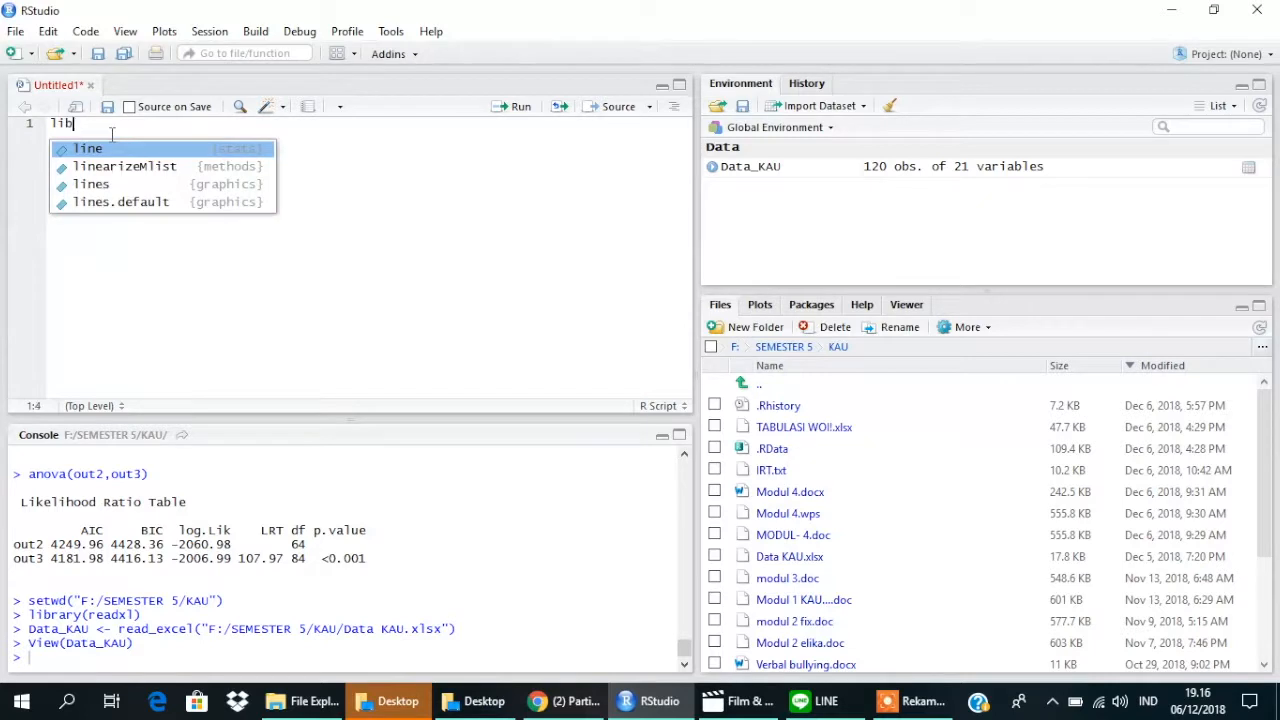
{"action": "type", "text": "rary(lt"}
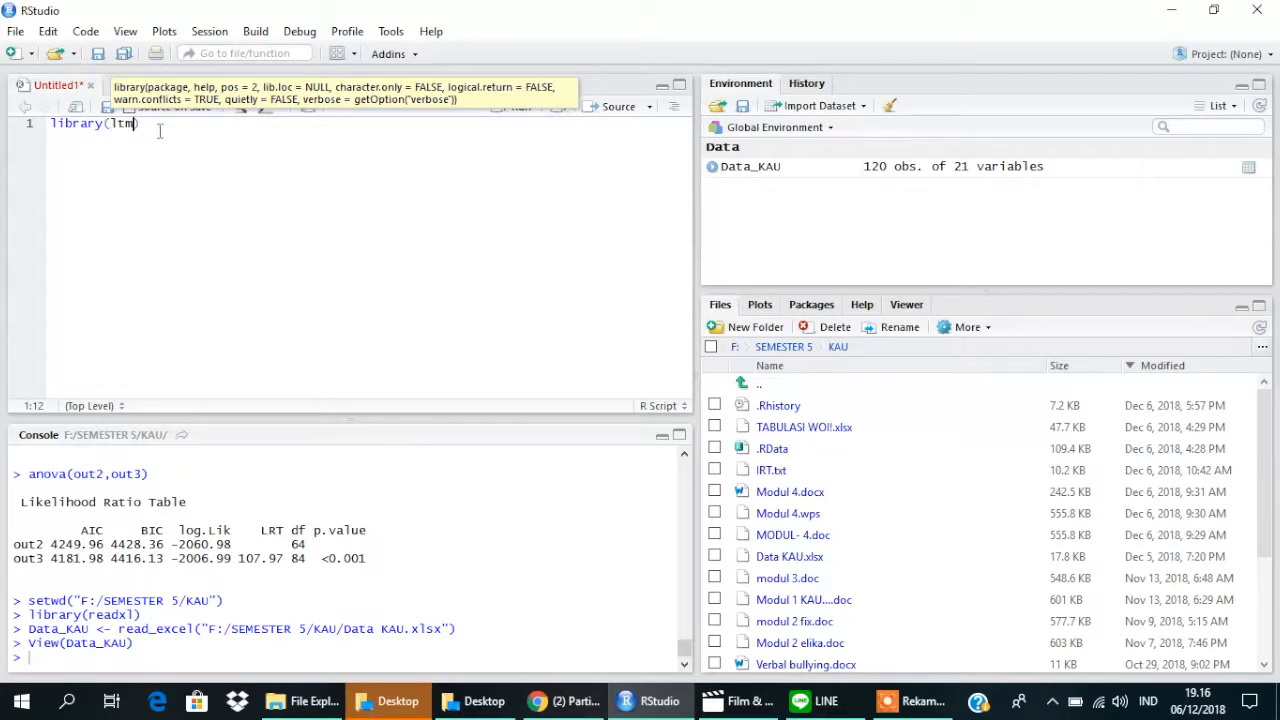
{"action": "type", "text": "m)"}
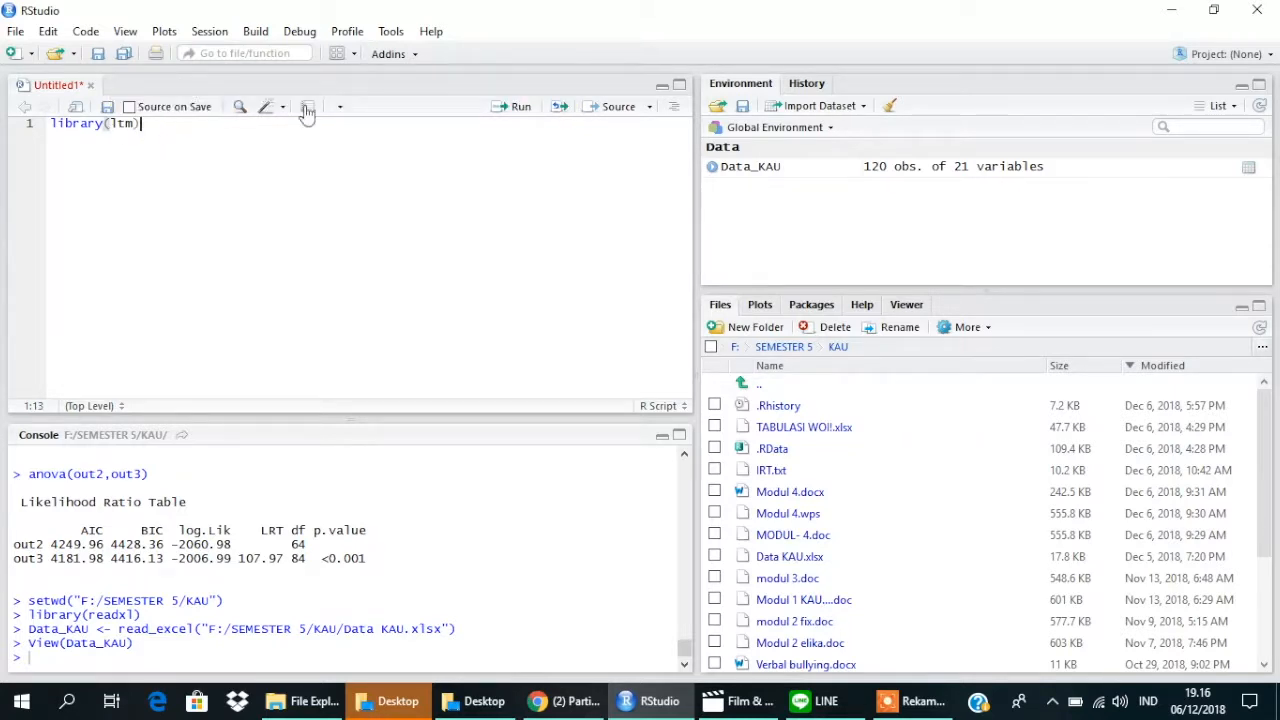
{"action": "left_click", "coordinate": [518, 110]}
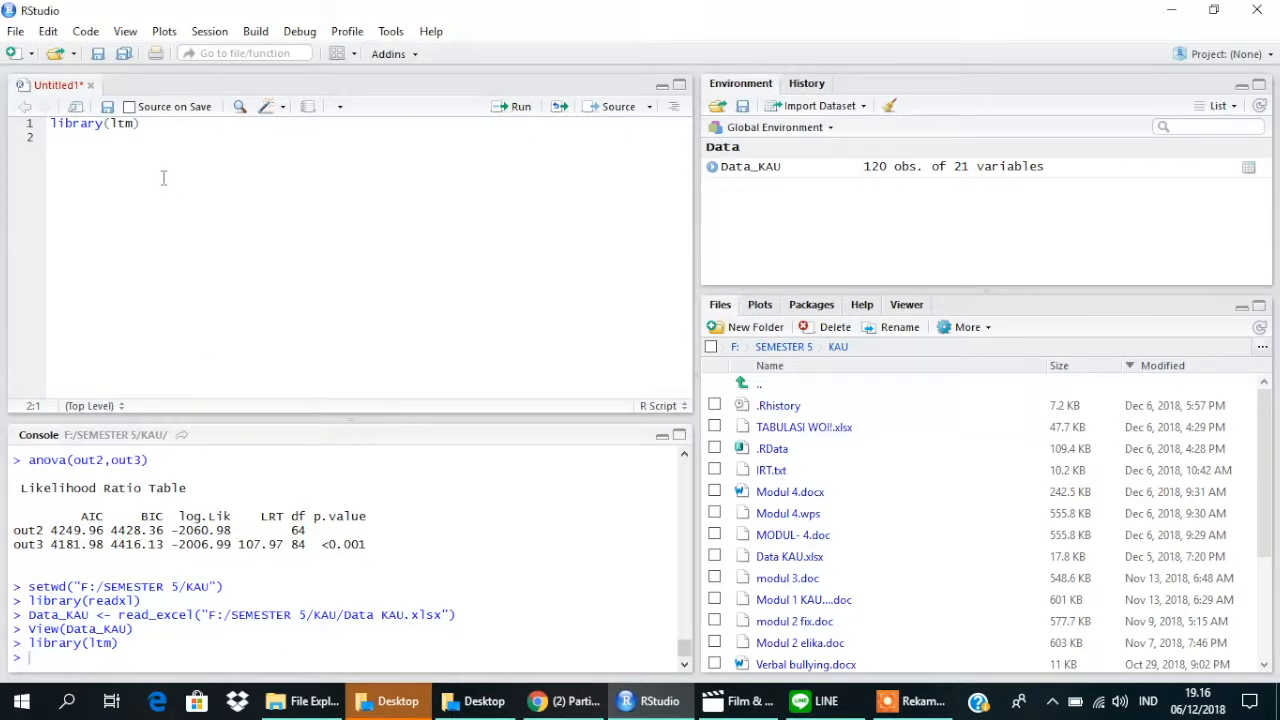
- Add a script line containing Data_KAU and run it to print the imported dataset
{"action": "type", "text": "data_"}
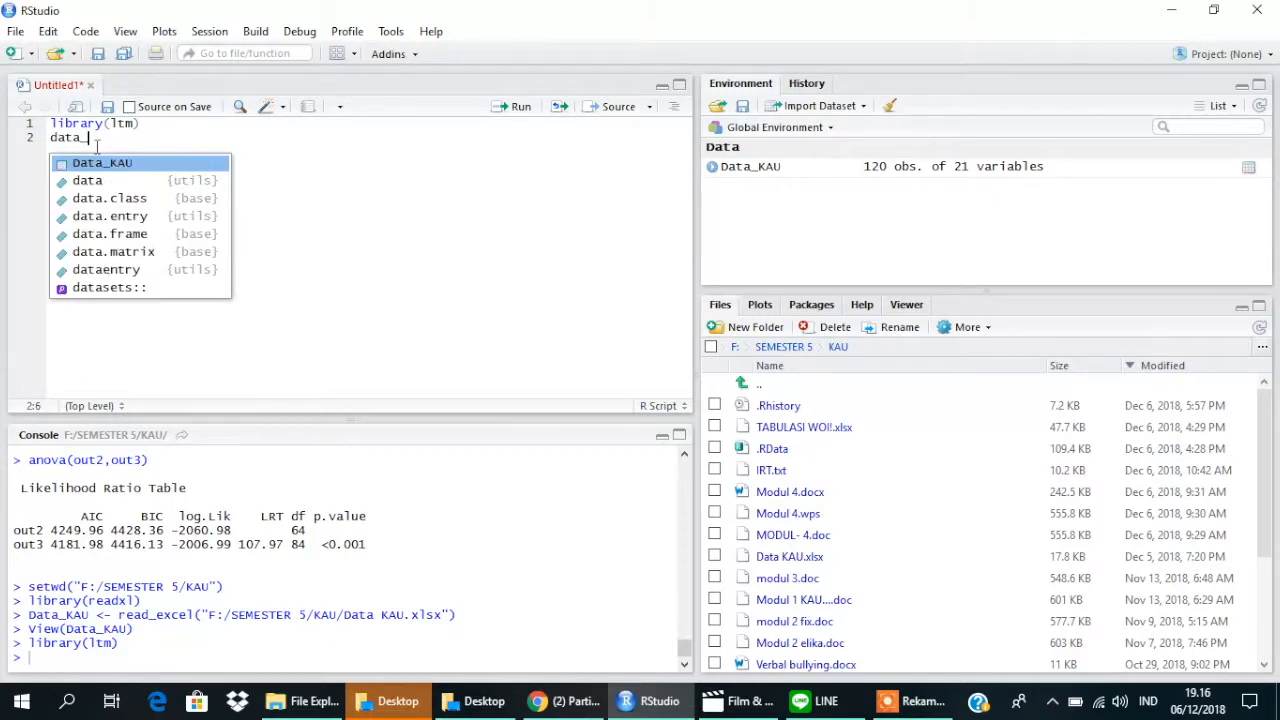
{"action": "key", "text": "Tab"}
{"action": "key", "text": "ctrl+Return"}
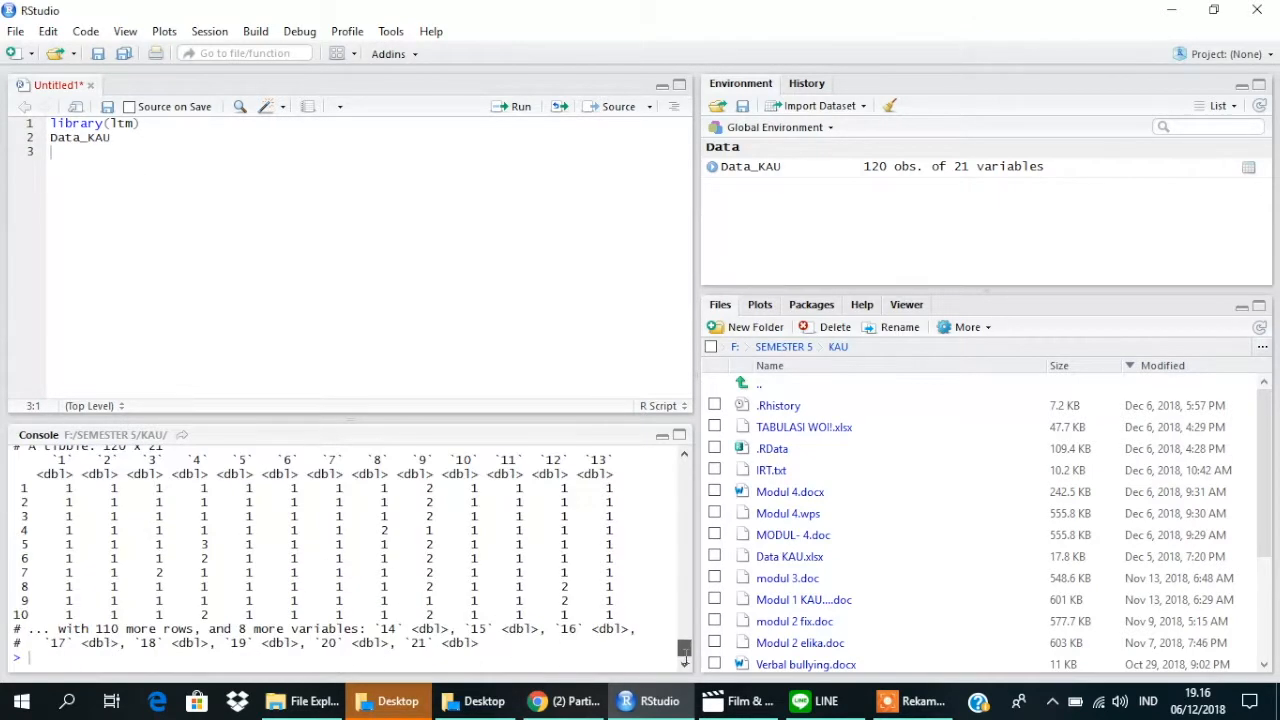
- Add descript(Data_KAU) to the script and run it to compute descriptive statistics for the dataset
{"action": "type", "text": "descrip"}
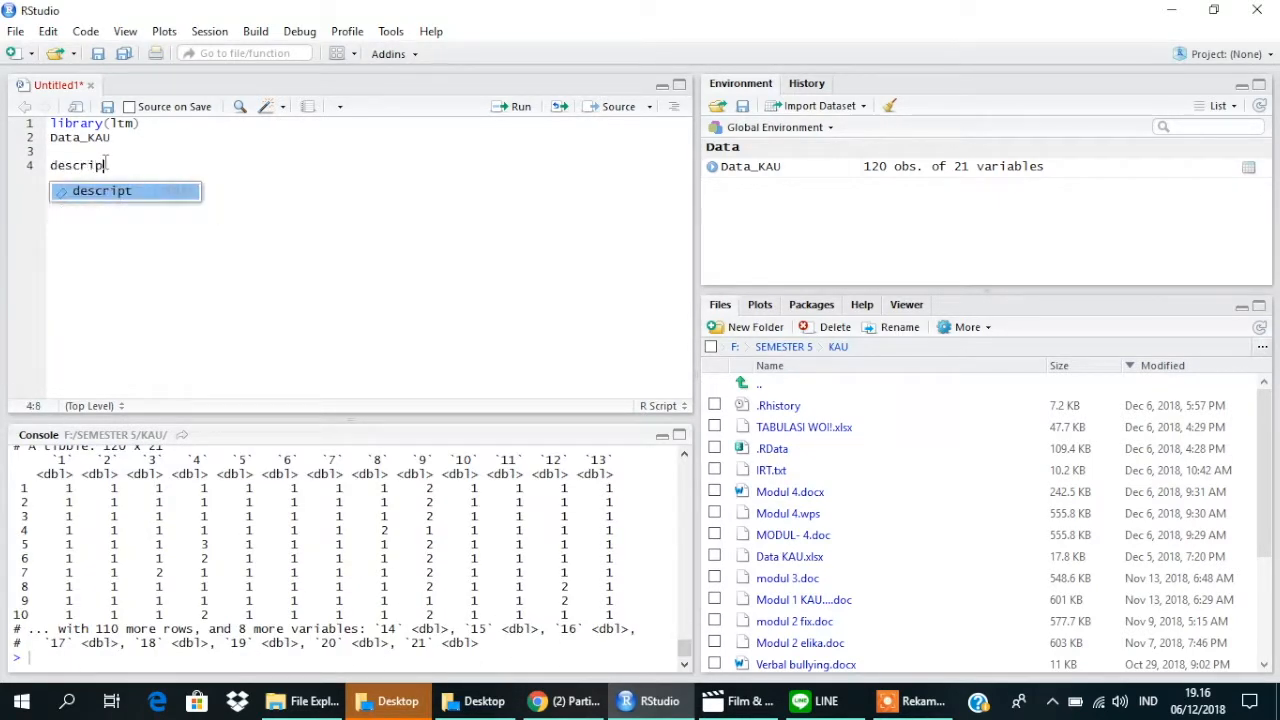
{"action": "key", "text": "Tab"}
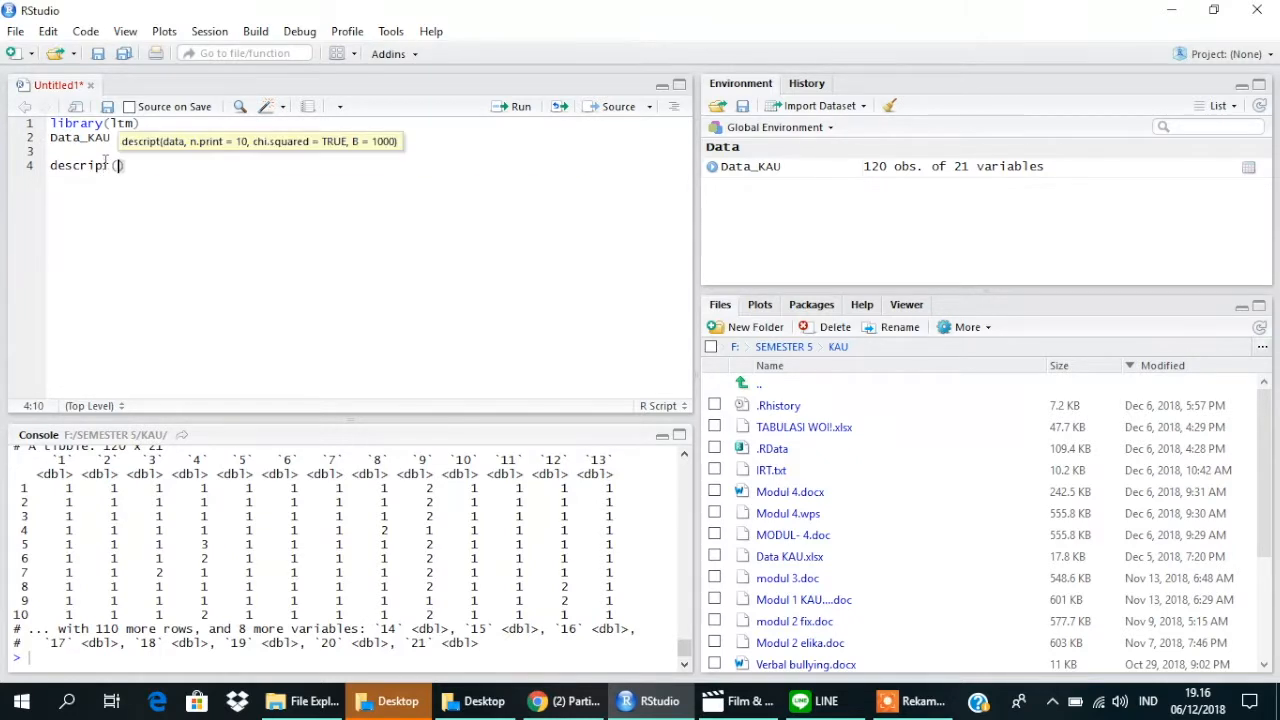
{"action": "type", "text": "data_"}
{"action": "key", "text": "Down"}
{"action": "key", "text": "Tab"}
{"action": "key", "text": "ctrl+Return"}
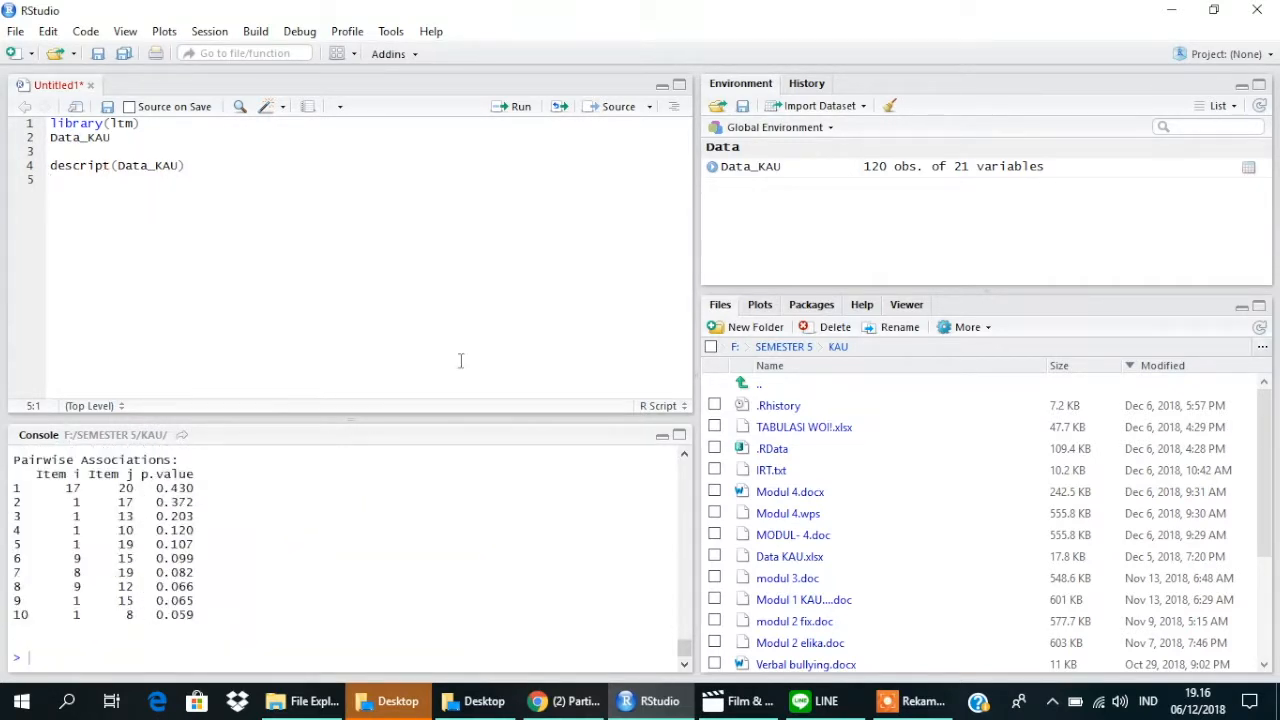
- Examine the descript output in the enlarged console: sample, response proportions, total score frequencies, Cronbach's alpha and pairwise associations
{"action": "left_click", "coordinate": [678, 437]}
{"action": "left_click_drag", "start_coordinate": [683, 651], "coordinate": [683, 619]}
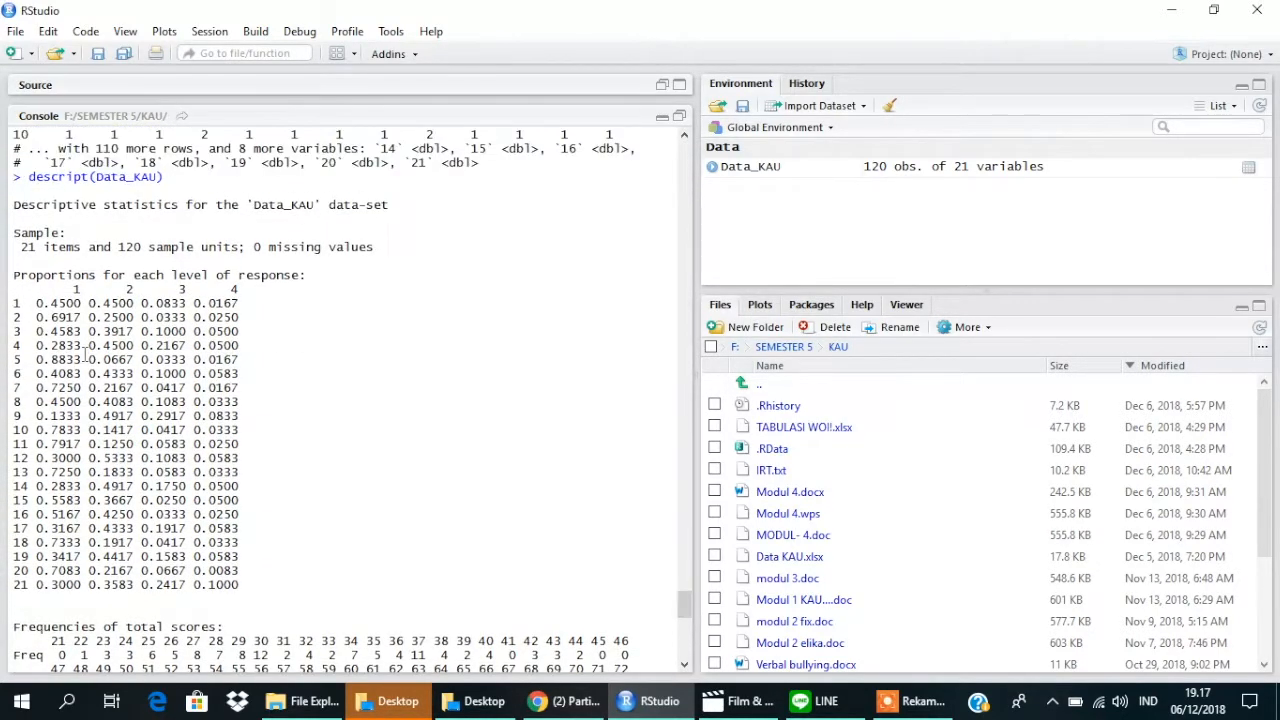
{"action": "left_click_drag", "start_coordinate": [14, 232], "coordinate": [68, 236]}
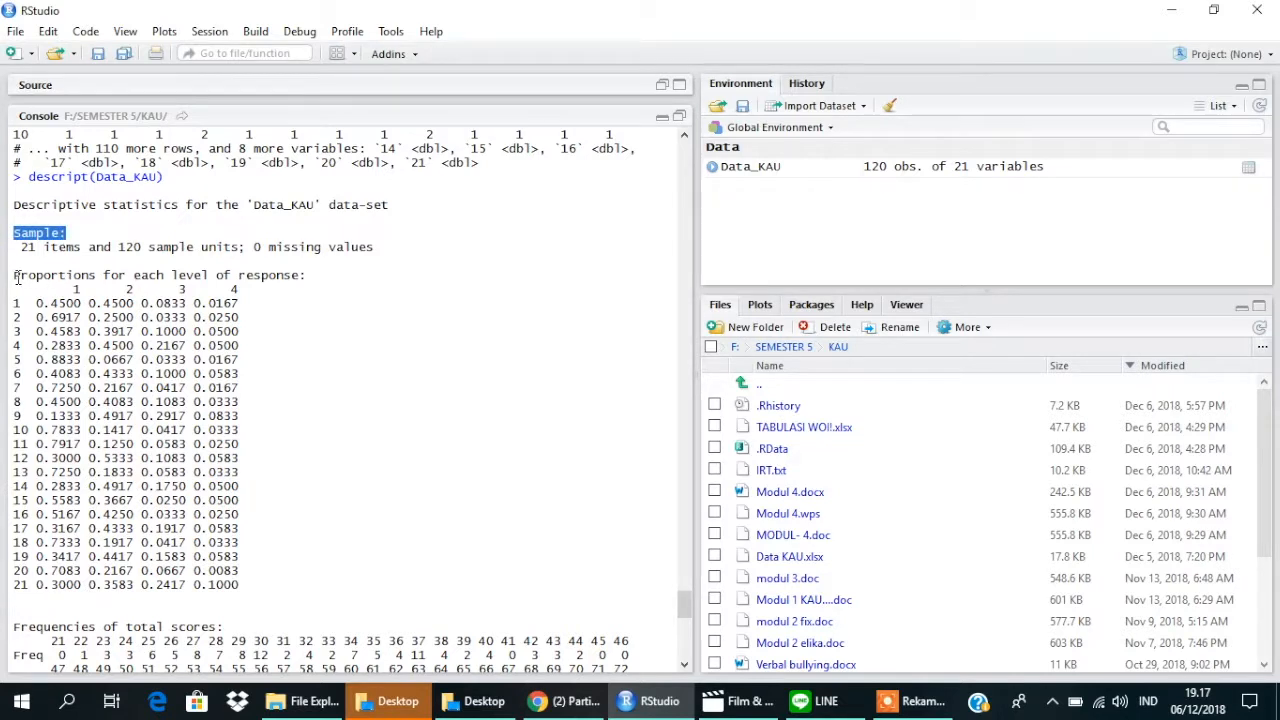
{"action": "left_click_drag", "start_coordinate": [14, 278], "coordinate": [309, 278]}
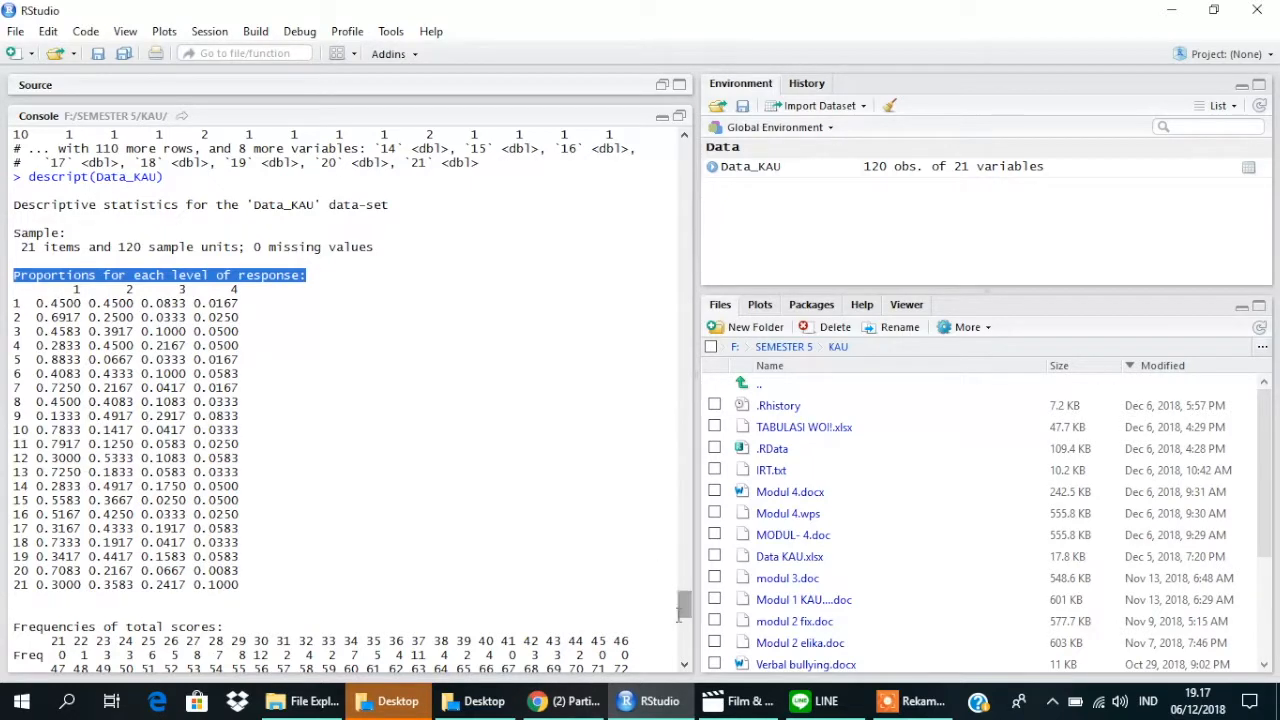
{"action": "left_click_drag", "start_coordinate": [683, 610], "coordinate": [684, 630]}
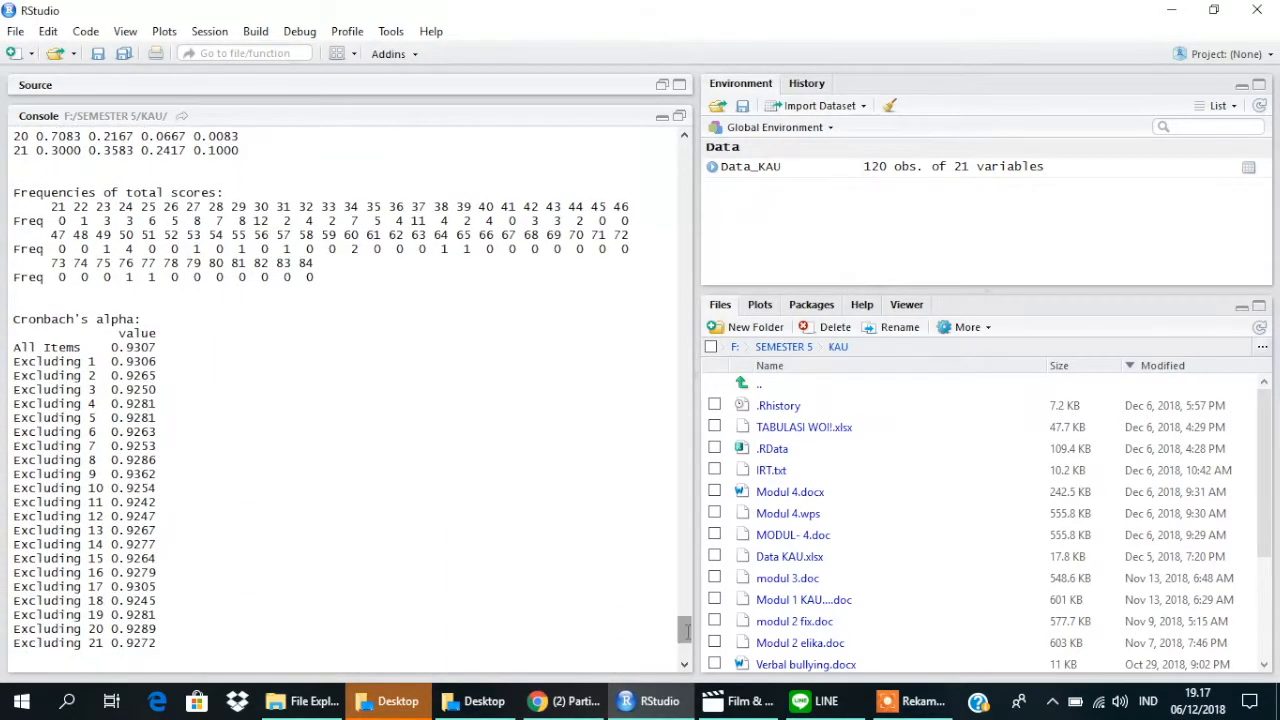
{"action": "left_click_drag", "start_coordinate": [14, 194], "coordinate": [226, 192]}
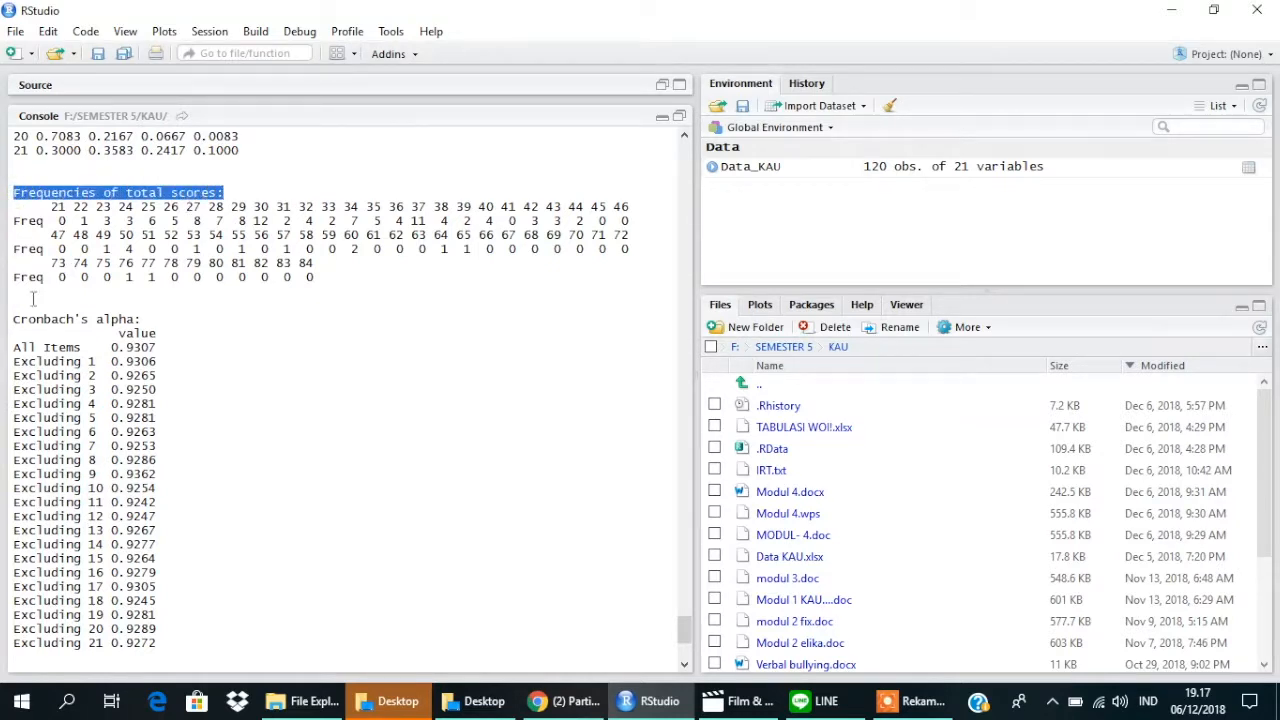
{"action": "left_click_drag", "start_coordinate": [13, 319], "coordinate": [148, 320]}
{"action": "left_click_drag", "start_coordinate": [684, 620], "coordinate": [684, 655]}
{"action": "left_click_drag", "start_coordinate": [180, 460], "coordinate": [12, 459]}
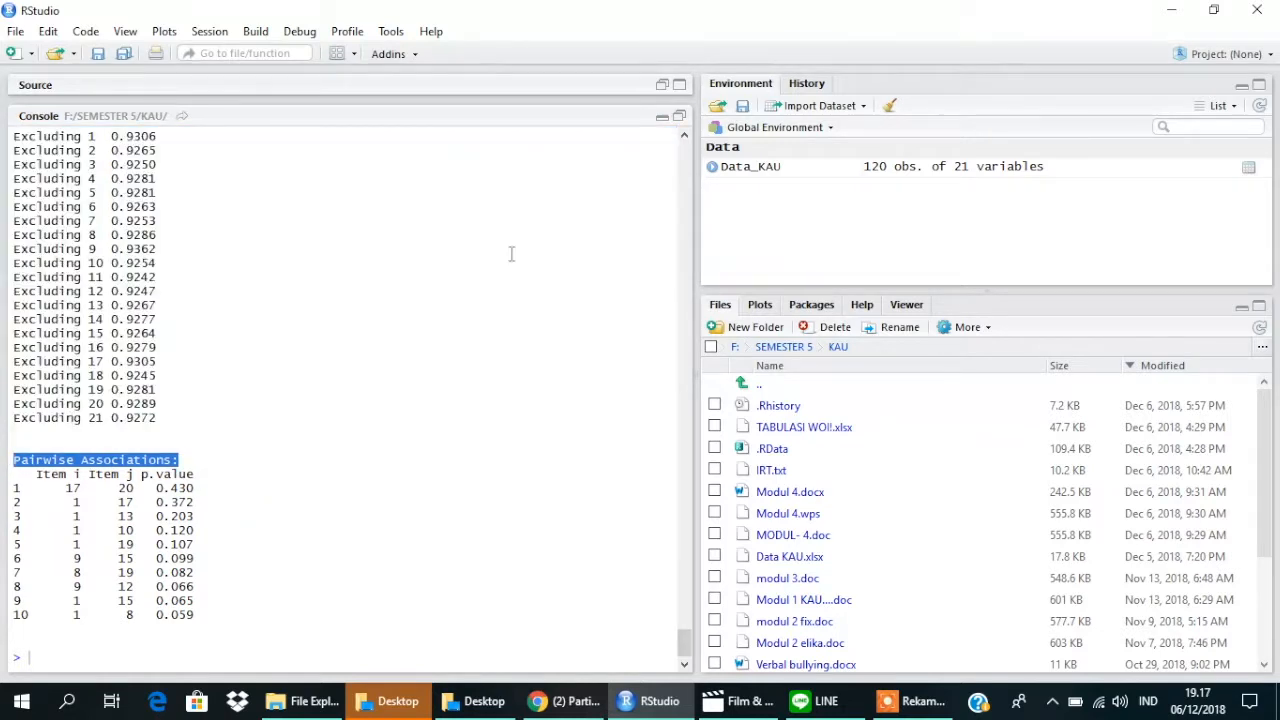
{"action": "left_click", "coordinate": [679, 116]}
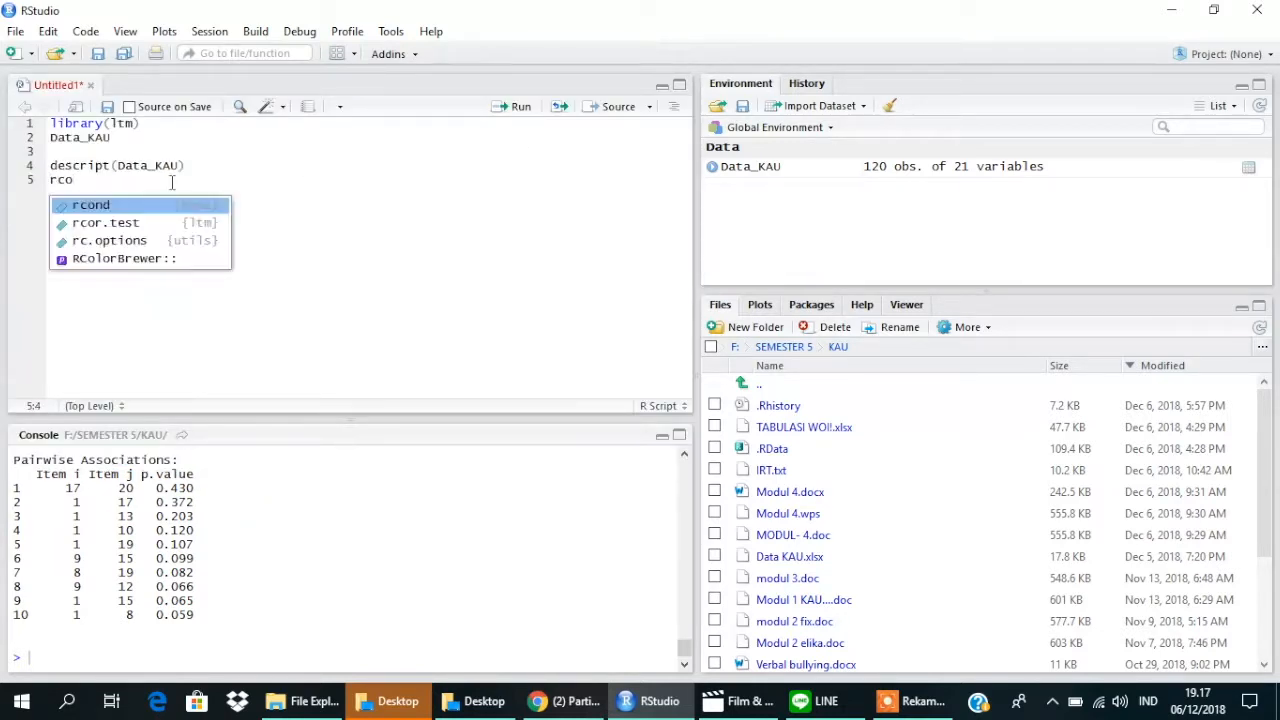
- Add rcor.test(Data_KAU,method="pearson") to the script and run it to test the correlations between items
{"action": "key", "text": "Down"}
{"action": "key", "text": "Return"}
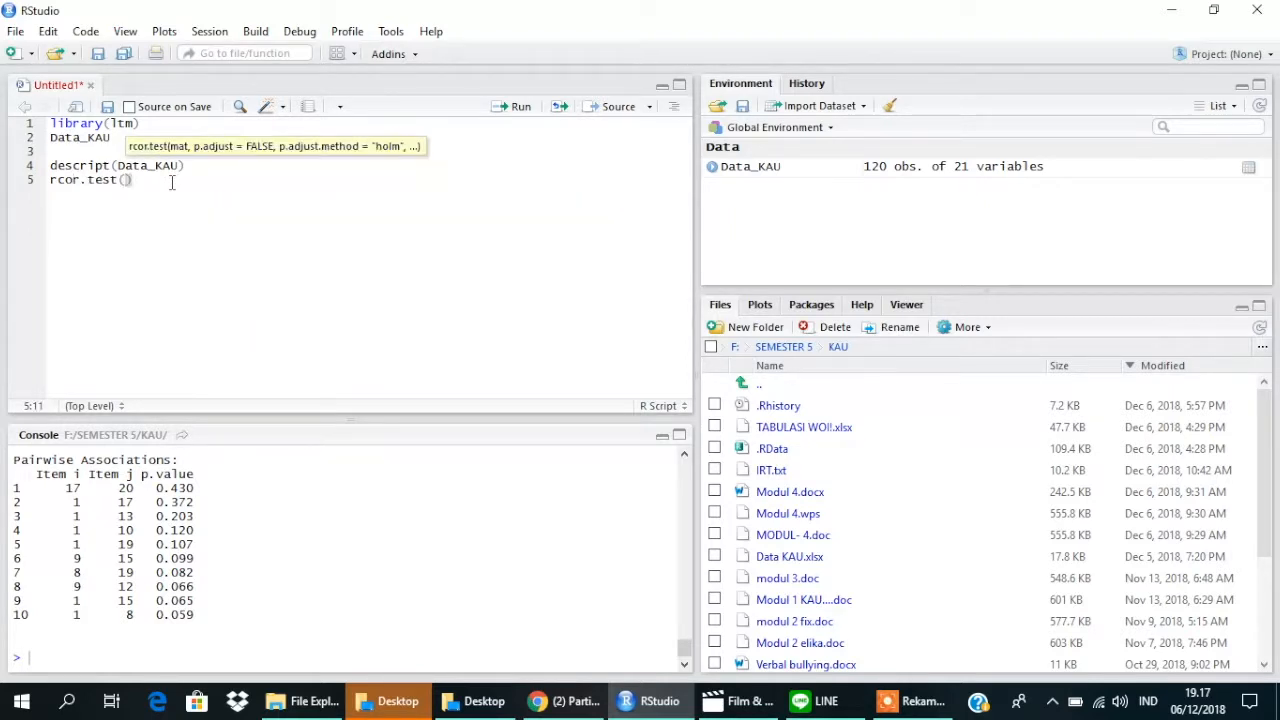
{"action": "type", "text": "Data_"}
{"action": "key", "text": "Return"}
{"action": "type", "text": ",method=\"pearson"}
{"action": "key", "text": "ctrl+Return"}
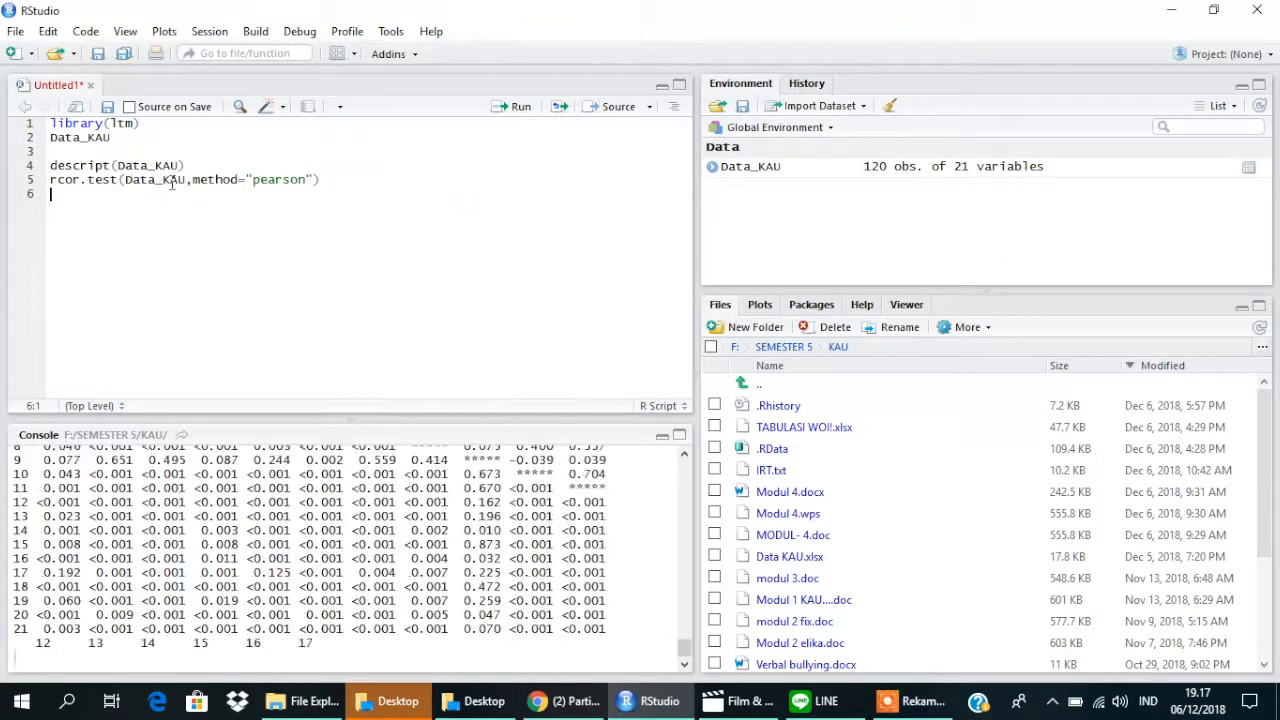
{"action": "mouse_move", "coordinate": [684, 648]}
{"action": "left_mouse_down"}
{"action": "mouse_move", "coordinate": [684, 633]}
{"action": "mouse_move", "coordinate": [684, 665]}
{"action": "left_mouse_up"}
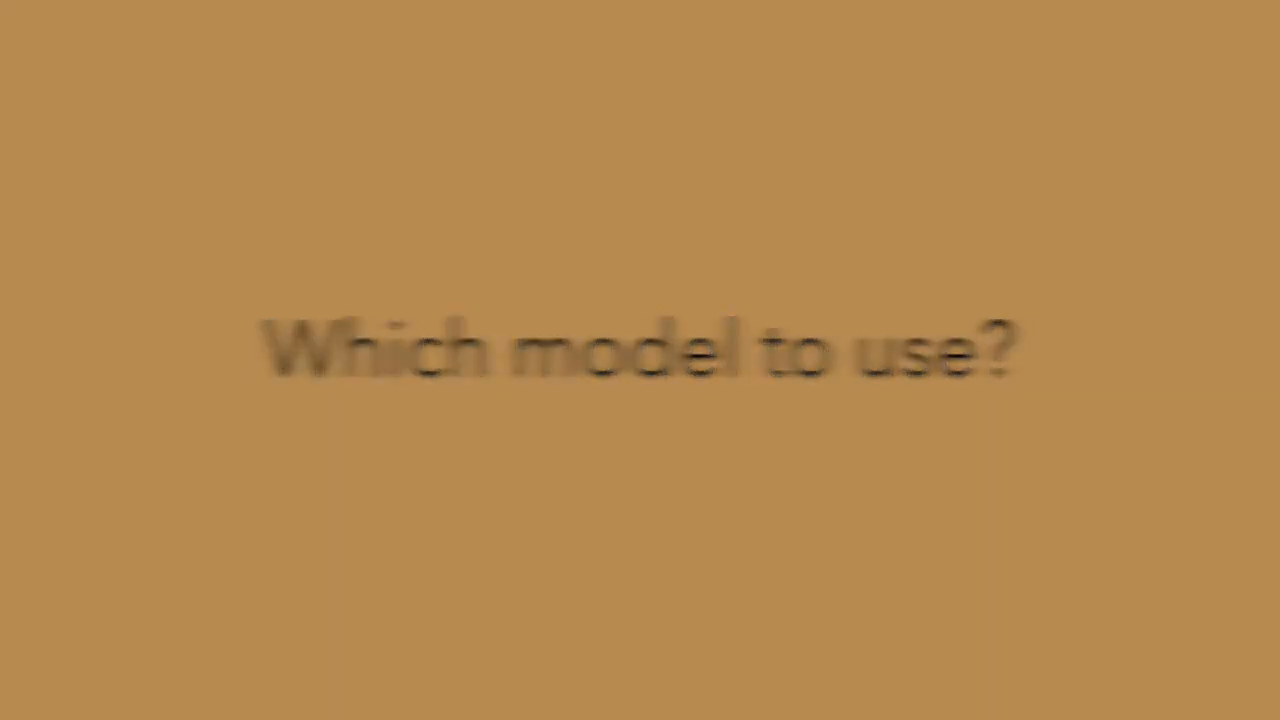
- Fit a generalized partial credit model with the Rasch constraint by running out1<-gpcm(Data_KAU,constraint = "rasch") from the script
{"action": "type", "text": "out1"}
{"action": "type", "text": "<-"}
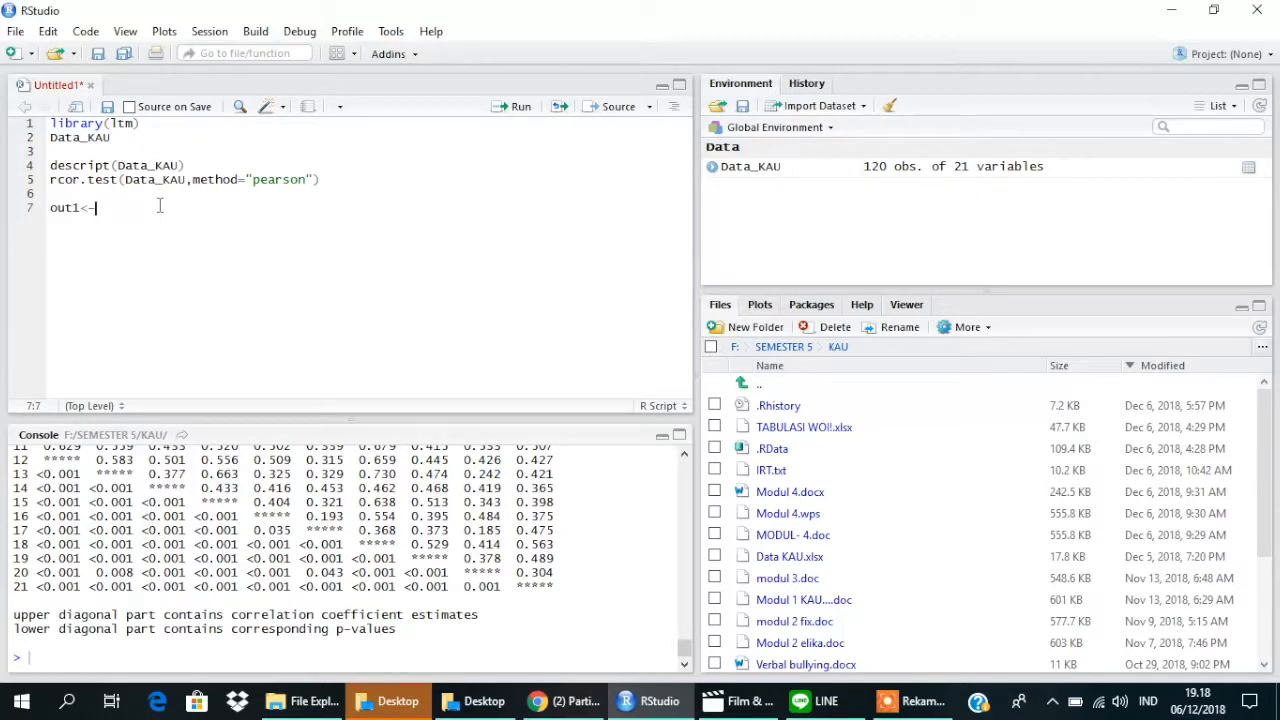
{"action": "type", "text": "gpcm(data_KA"}
{"action": "key", "text": "Tab"}
{"action": "type", "text": ",const"}
{"action": "key", "text": "Tab"}
{"action": "type", "text": "\"rasch"}
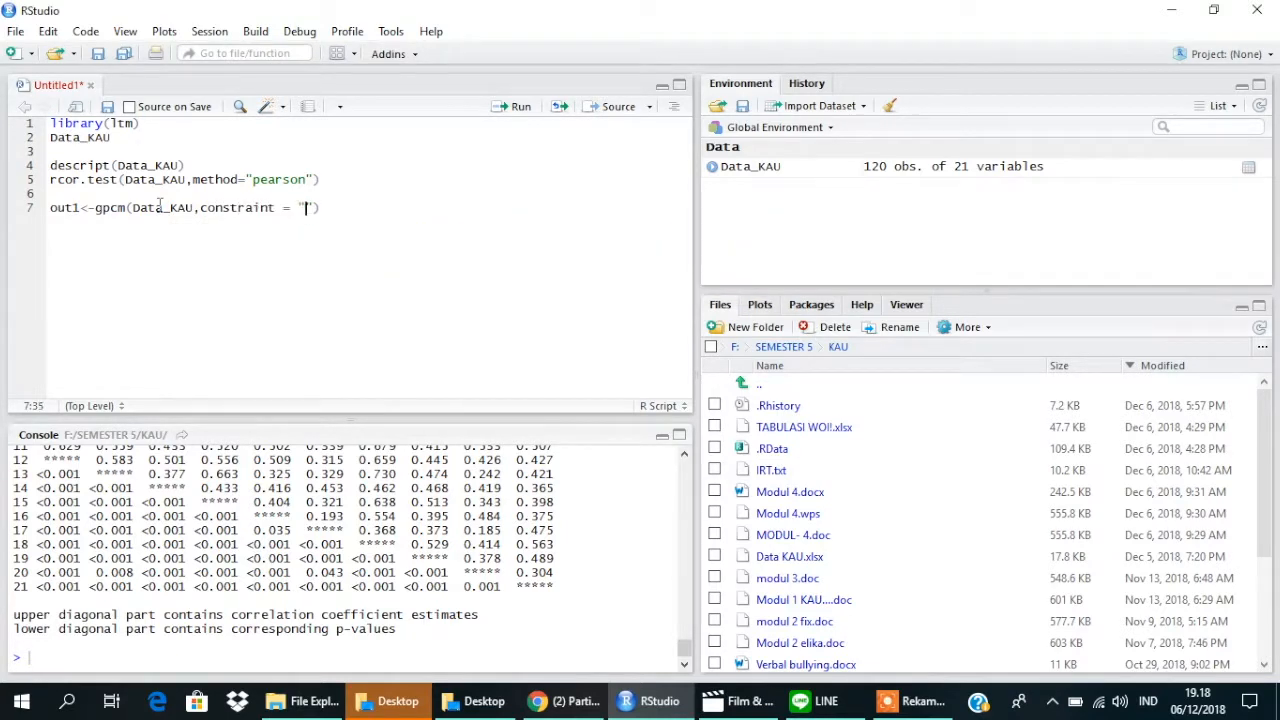
{"action": "key", "text": "ctrl+Return"}
- Fit the one-parameter model by adding and running out2<-gpcm(Data_KAU,constraint = "1PL") in the script
{"action": "type", "text": "out2<-gpcm"}
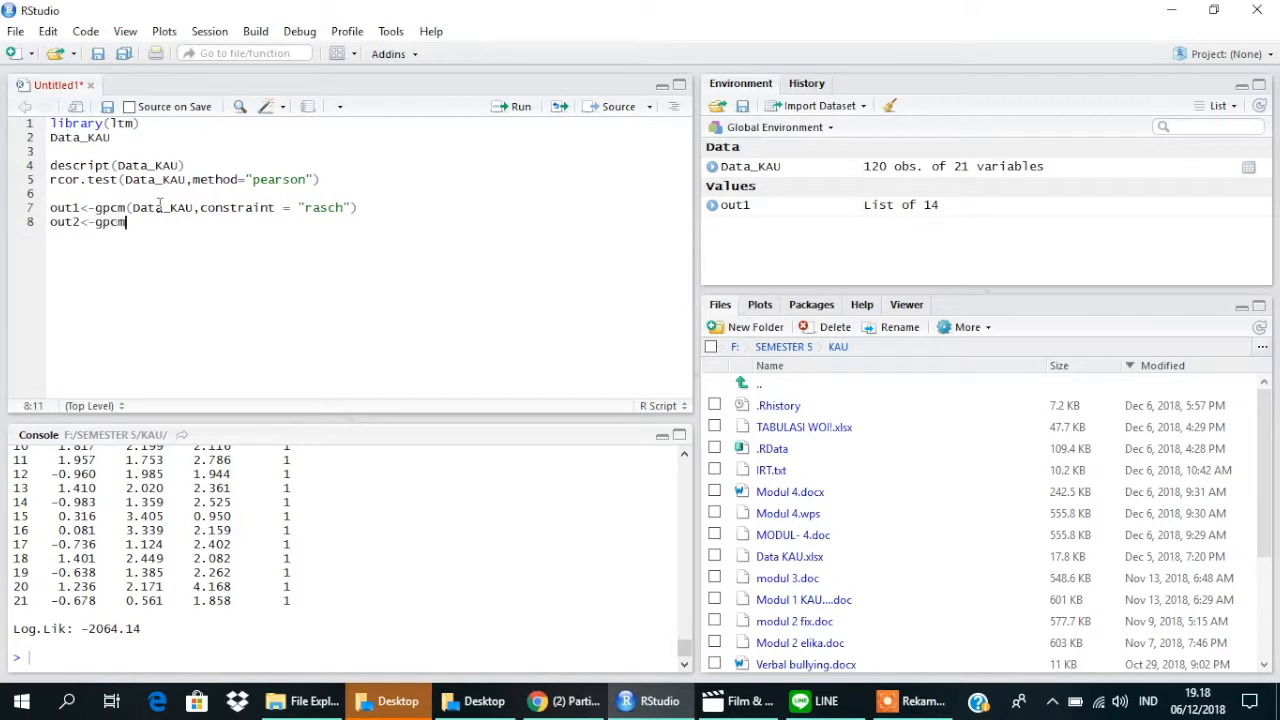
{"action": "type", "text": "(data_"}
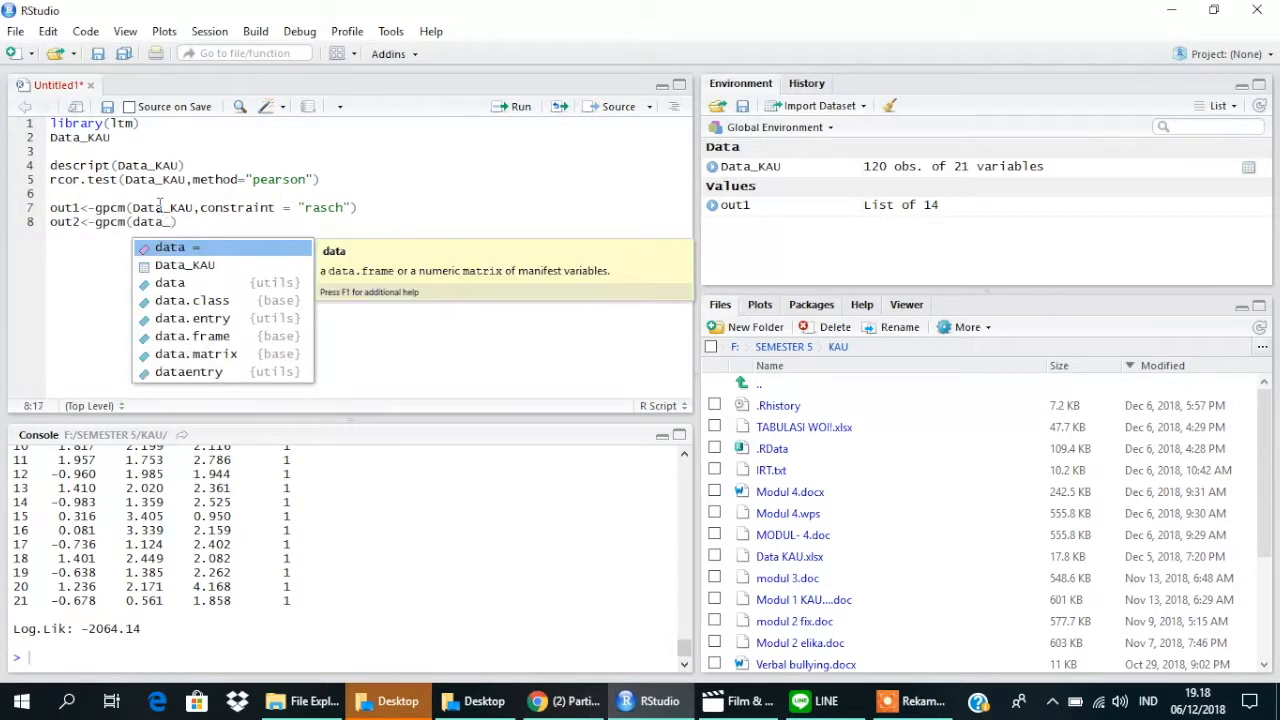
{"action": "key", "text": "Down"}
{"action": "key", "text": "Return"}
{"action": "type", "text": ",constraint = "}
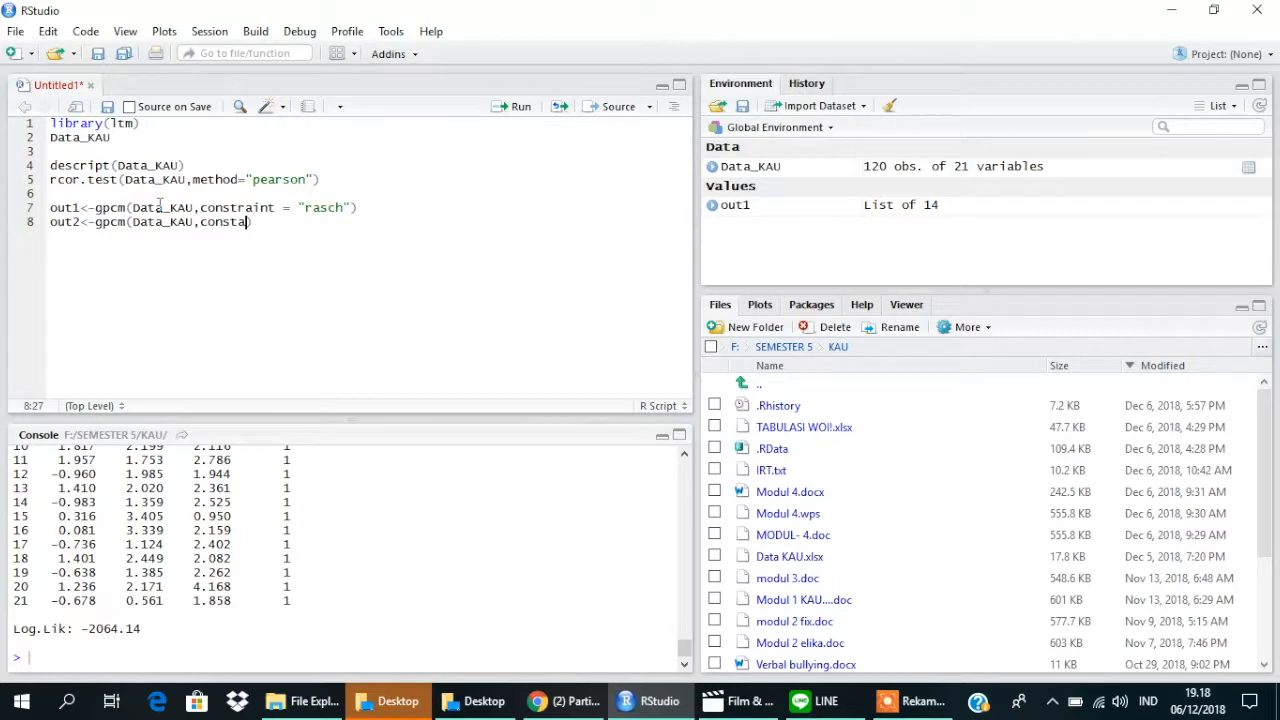
{"action": "type", "text": "\"1PL"}
{"action": "key", "text": "ctrl+Return"}
- Fit the unconstrained model by adding and running out3<-gpcm(Data_KAU,constraint = "gpcm") in the script
{"action": "type", "text": "out3<-"}
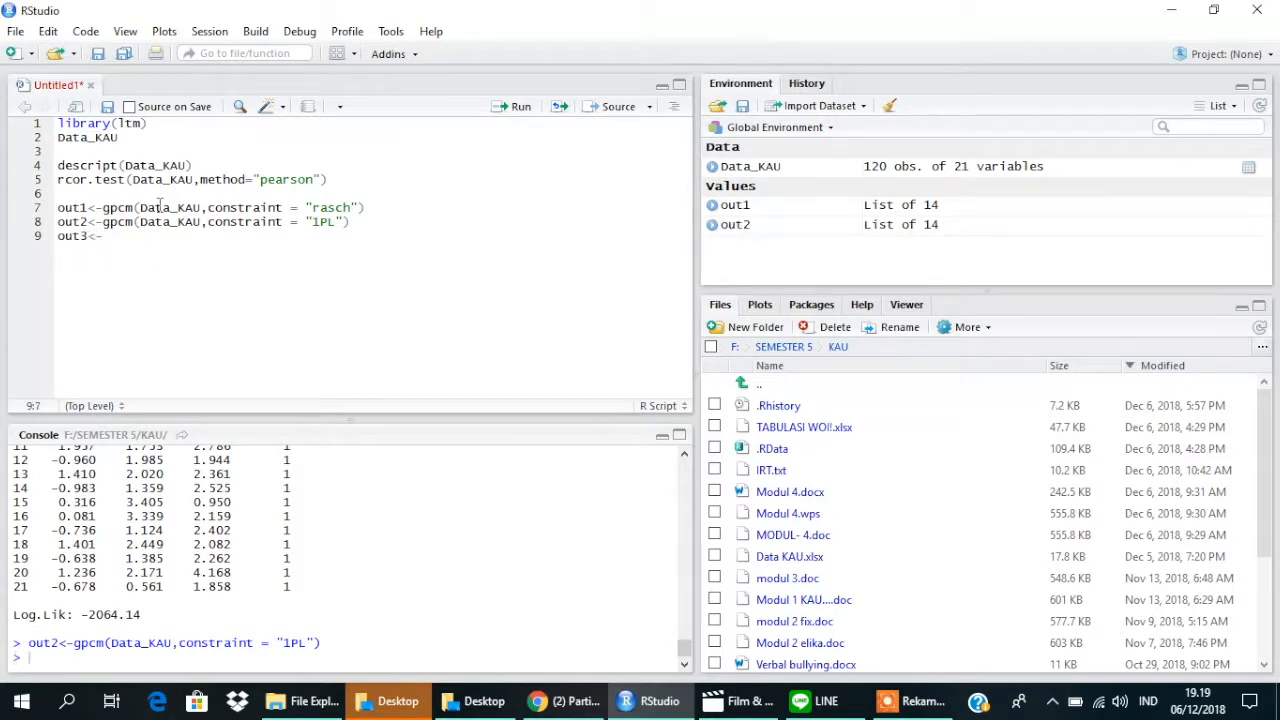
{"action": "type", "text": "gpcm(Data_KAU,constraint = \"gpcm"}
{"action": "key", "text": "ctrl+Return"}
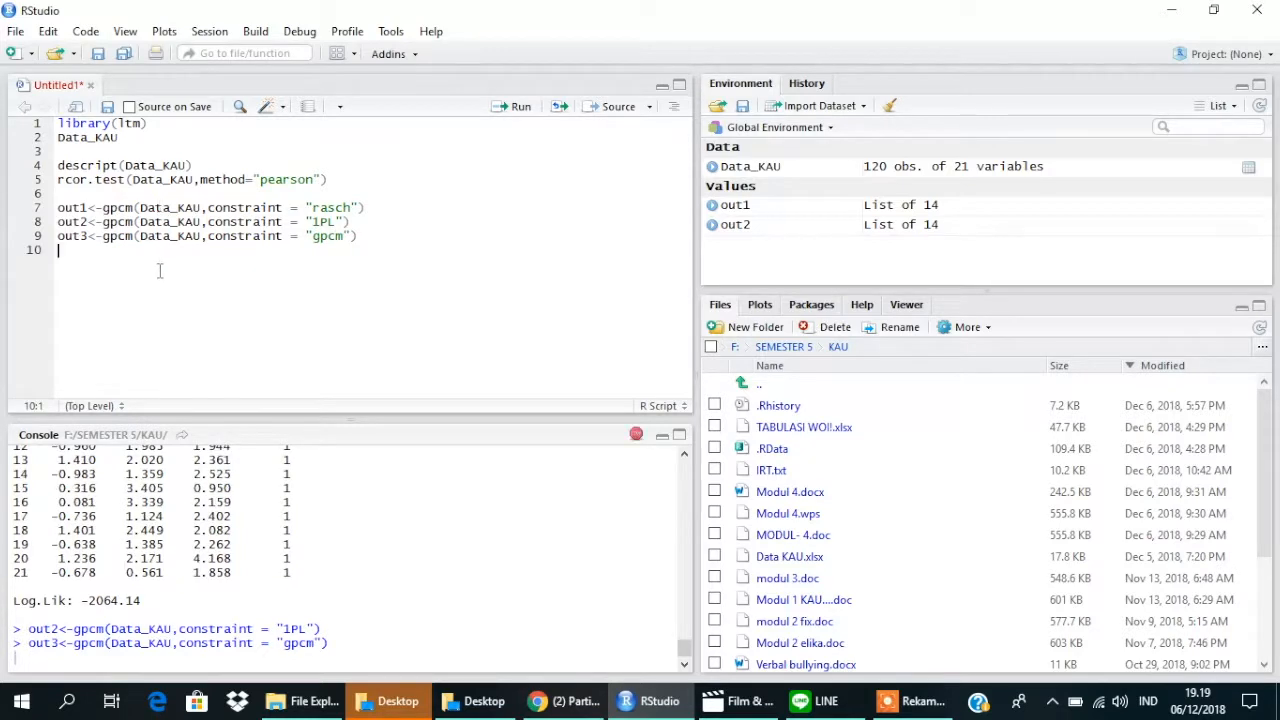
- Below the model lines, add and run anova(out1,out2) to compare the Rasch and 1PL models
{"action": "key", "text": "Return"}
{"action": "key", "text": "Return"}
{"action": "type", "text": "anova(out"}
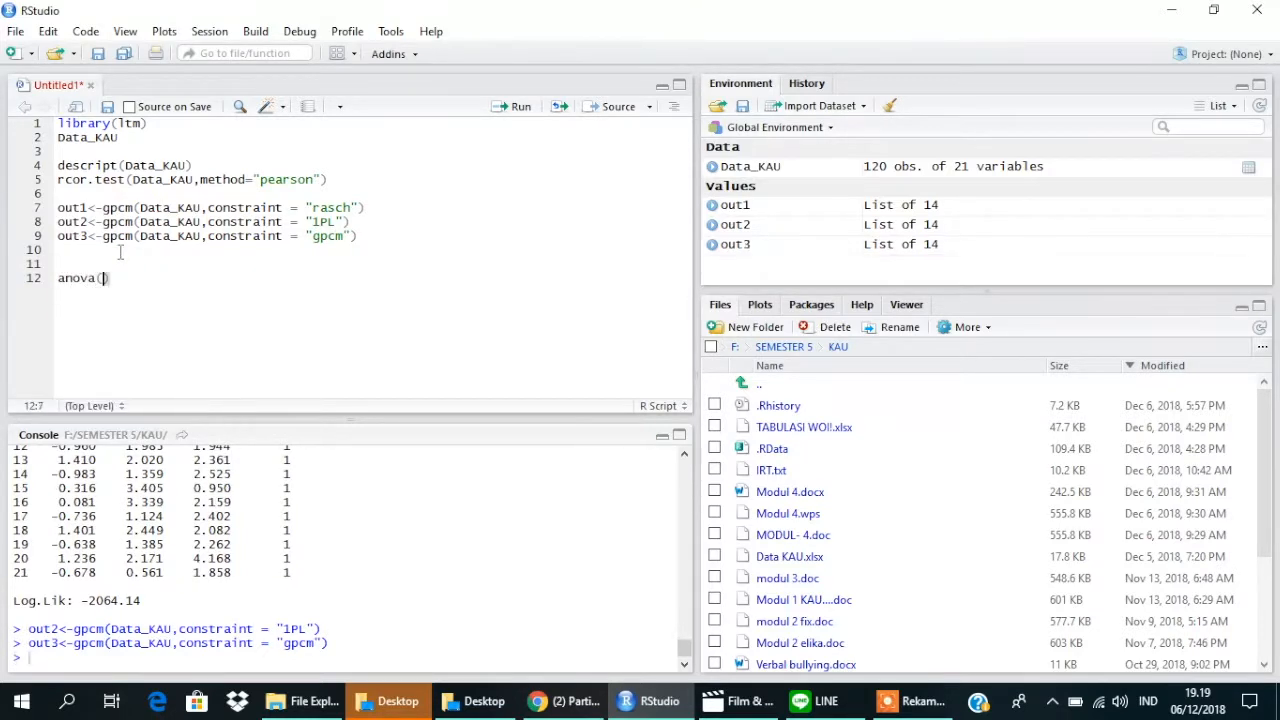
{"action": "type", "text": "1,out2"}
{"action": "key", "text": "ctrl+Return"}
- Compare the gpcm model with the other two by adding and running anova(out1,out3) and anova(out2,out3)
{"action": "type", "text": "anova(out1,out3"}
{"action": "key", "text": "ctrl+Return"}
{"action": "type", "text": "ano"}
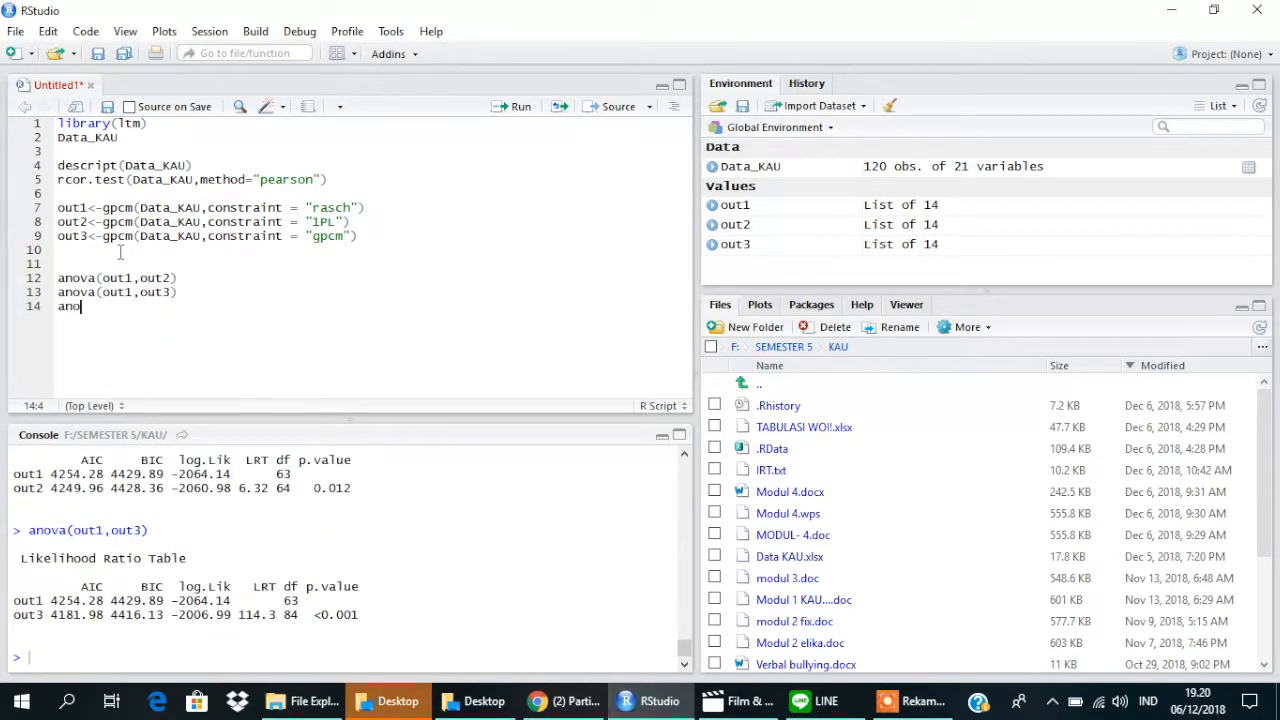
{"action": "type", "text": "va(out2,out3"}
{"action": "key", "text": "ctrl+Return"}
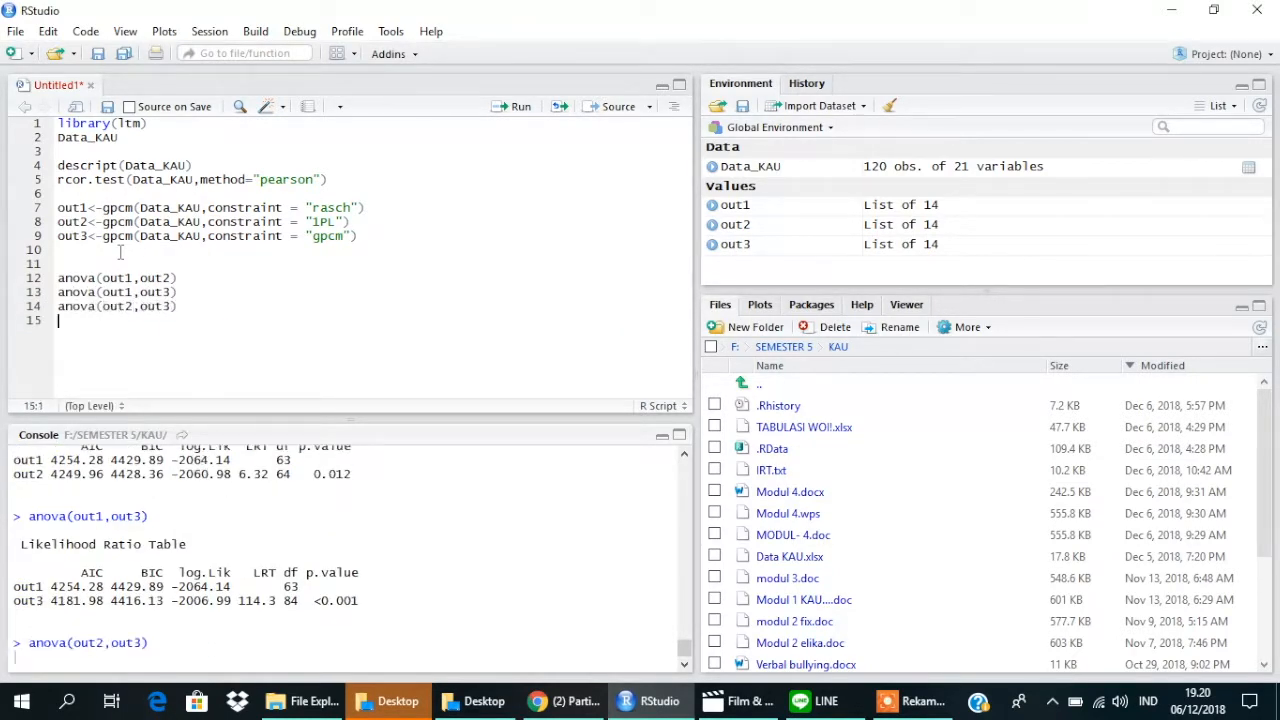
- Examine the likelihood ratio tables of the three anova comparisons in the console output
{"action": "left_click_drag", "start_coordinate": [683, 650], "coordinate": [683, 646]}
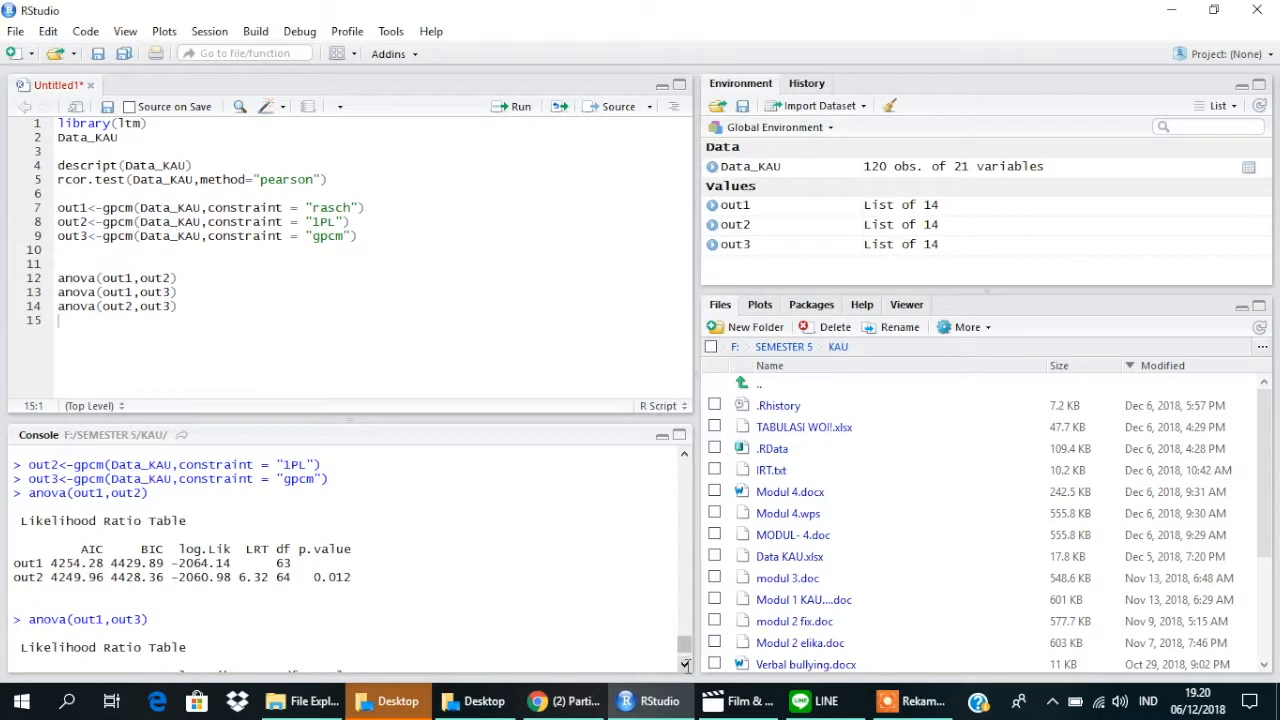
{"action": "scroll", "coordinate": [685, 650], "scroll_direction": "down", "scroll_amount": 1}
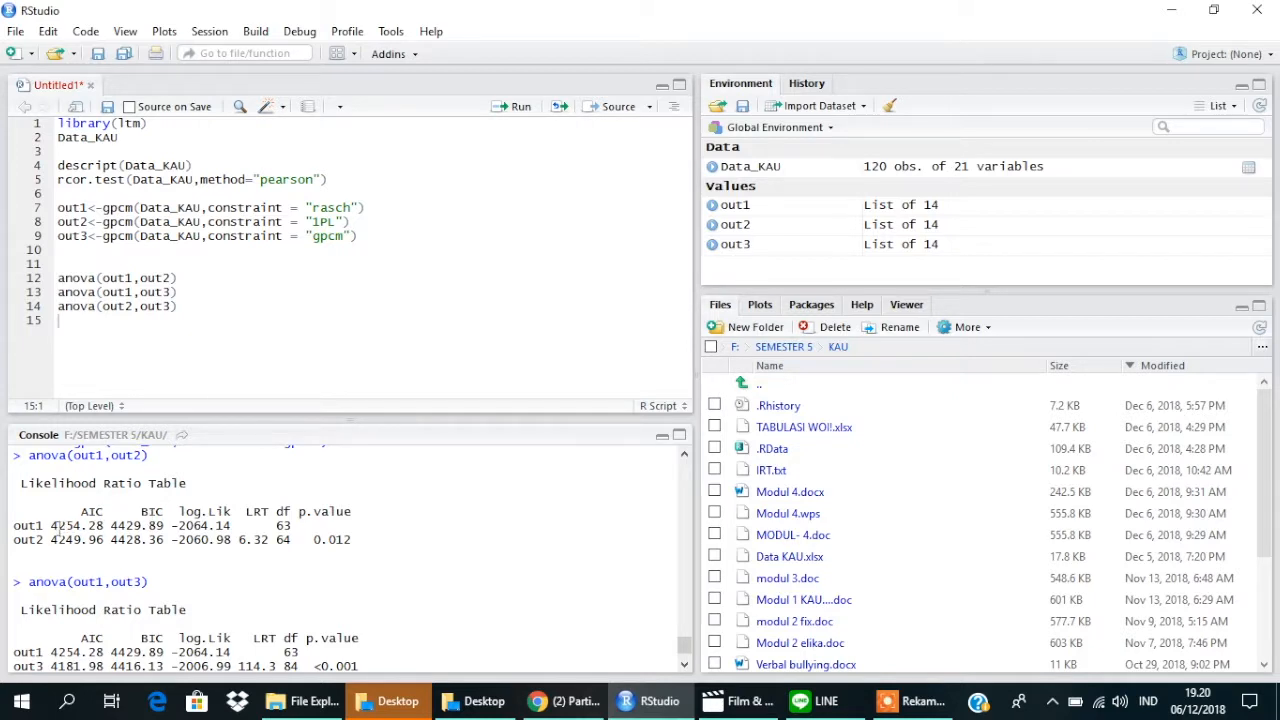
{"action": "scroll", "coordinate": [60, 530], "scroll_direction": "down", "scroll_amount": 5}
{"action": "left_click_drag", "start_coordinate": [30, 530], "coordinate": [104, 572]}
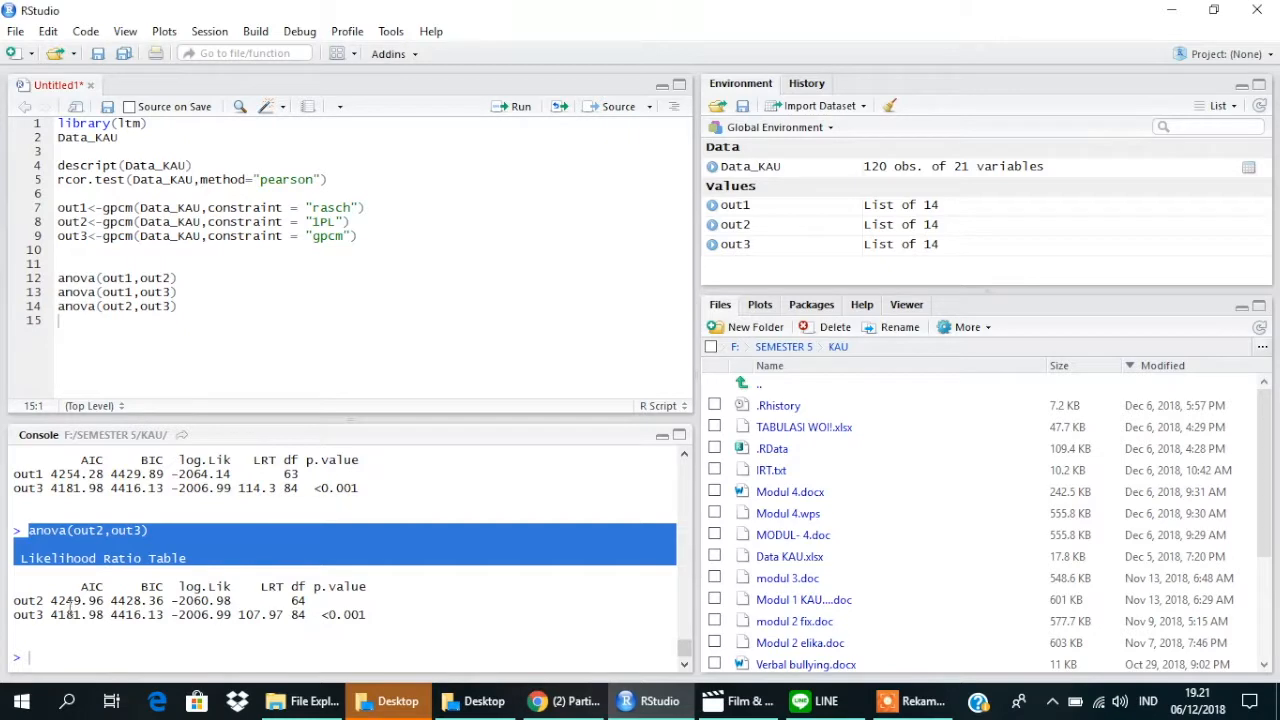
{"action": "left_click", "coordinate": [70, 585]}
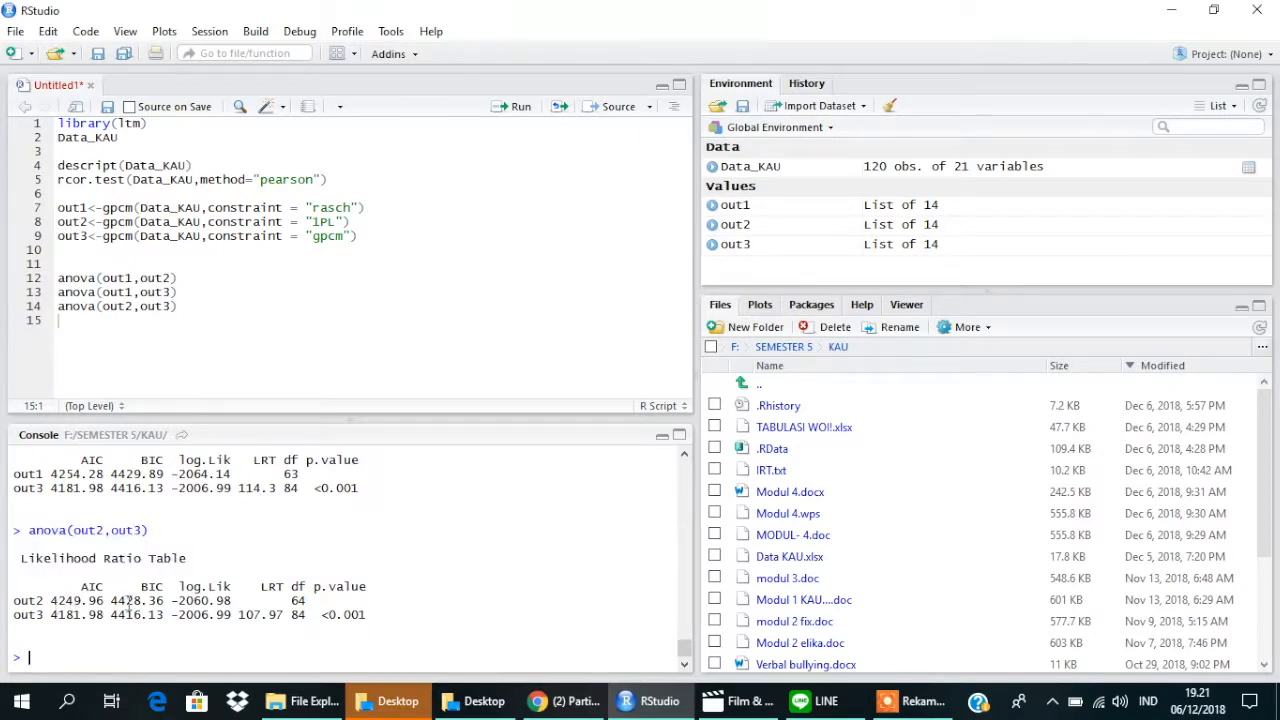
- Below the anova lines, add and run out3 to print the gpcm model's item coefficients
{"action": "key", "text": "Return"}
{"action": "type", "text": "out3"}
{"action": "key", "text": "ctrl+Return"}
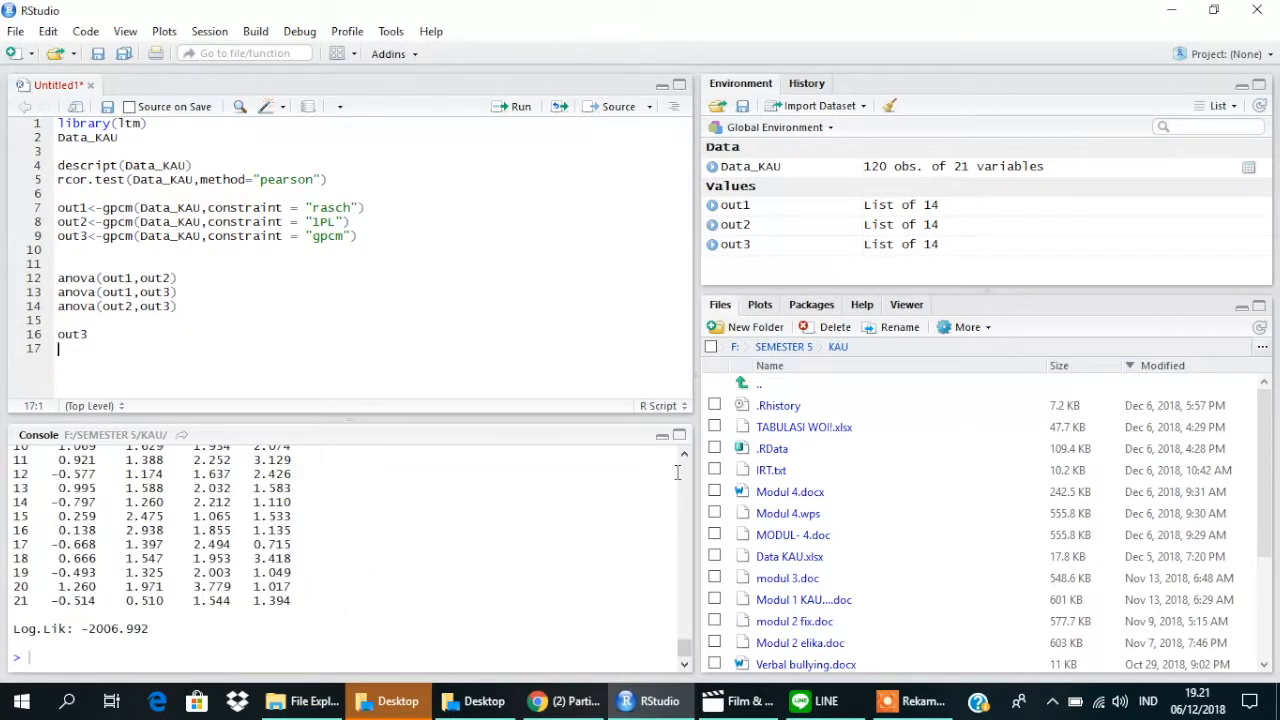
{"action": "left_click", "coordinate": [679, 435]}
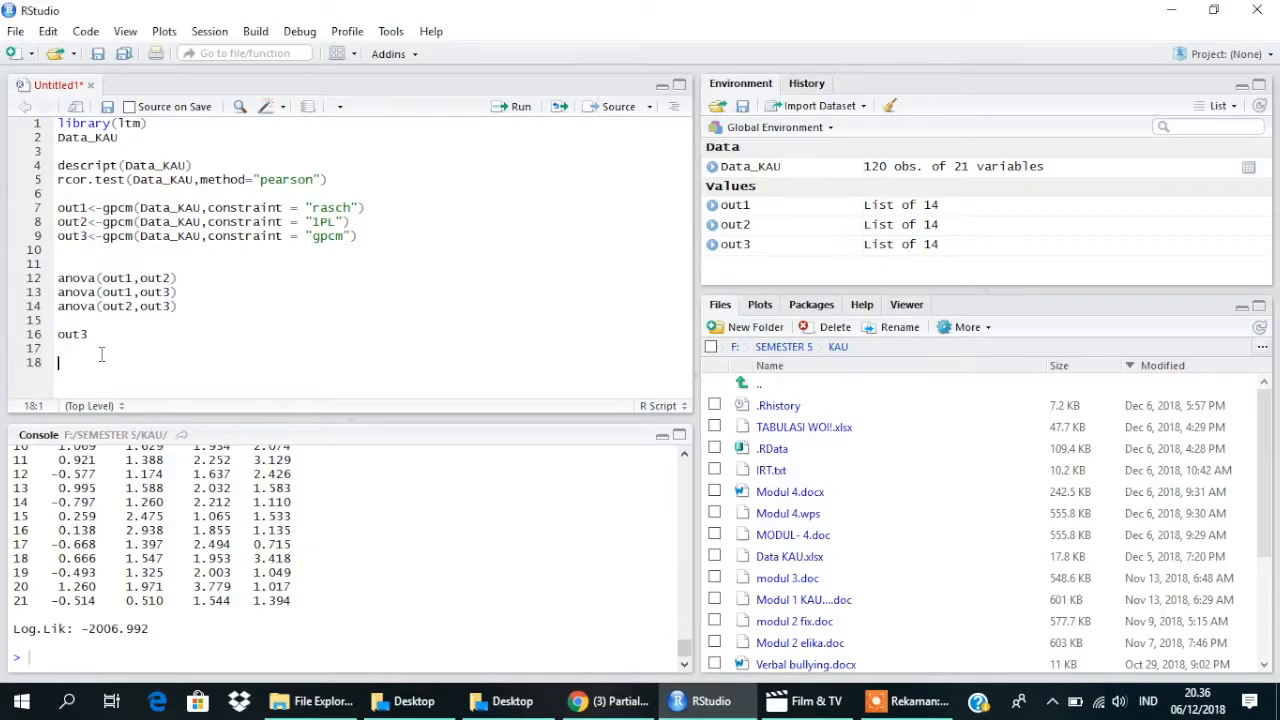
- Compute the total test information by adding and running information(out3,c(-10,10)) in the script
{"action": "type", "text": "info"}
{"action": "type", "text": "rmatio"}
{"action": "type", "text": "n(out"}
{"action": "type", "text": "3,c(-10,10"}
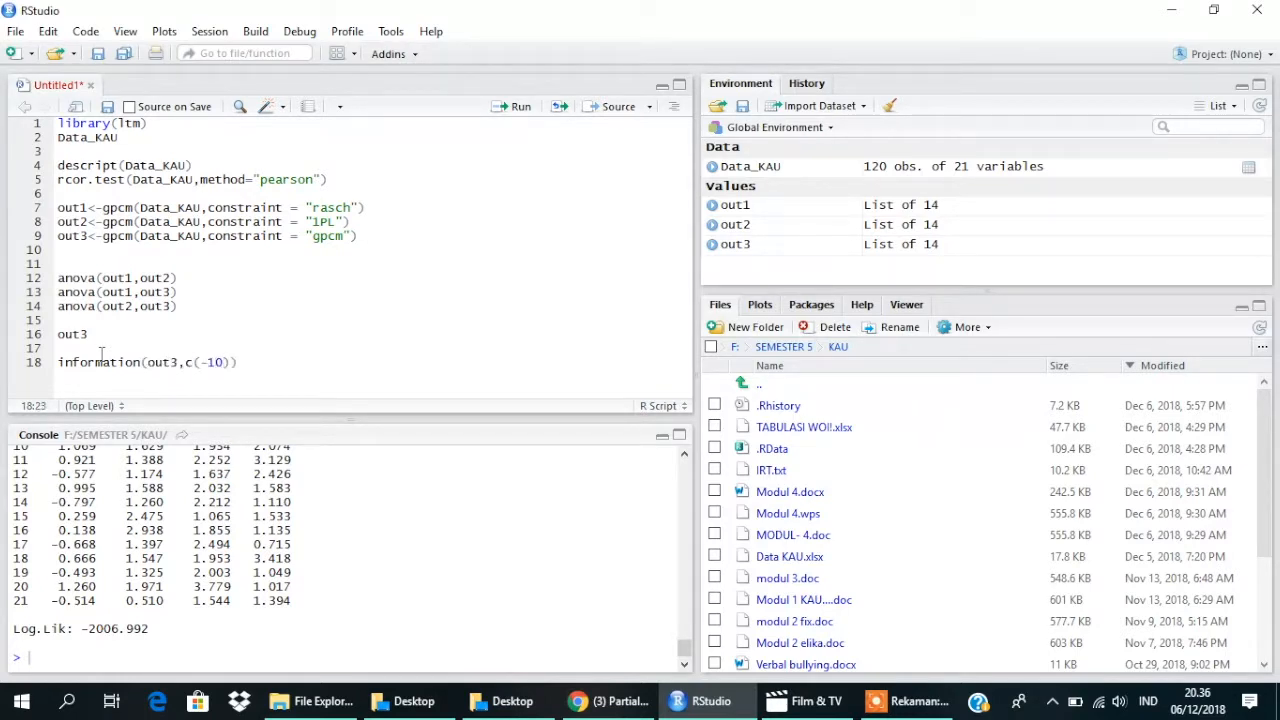
{"action": "key", "text": "ctrl+Return"}
- Compute the information of item 1 by adding and running information(out3,c(-10,10), items = 1)
{"action": "type", "text": "informa"}
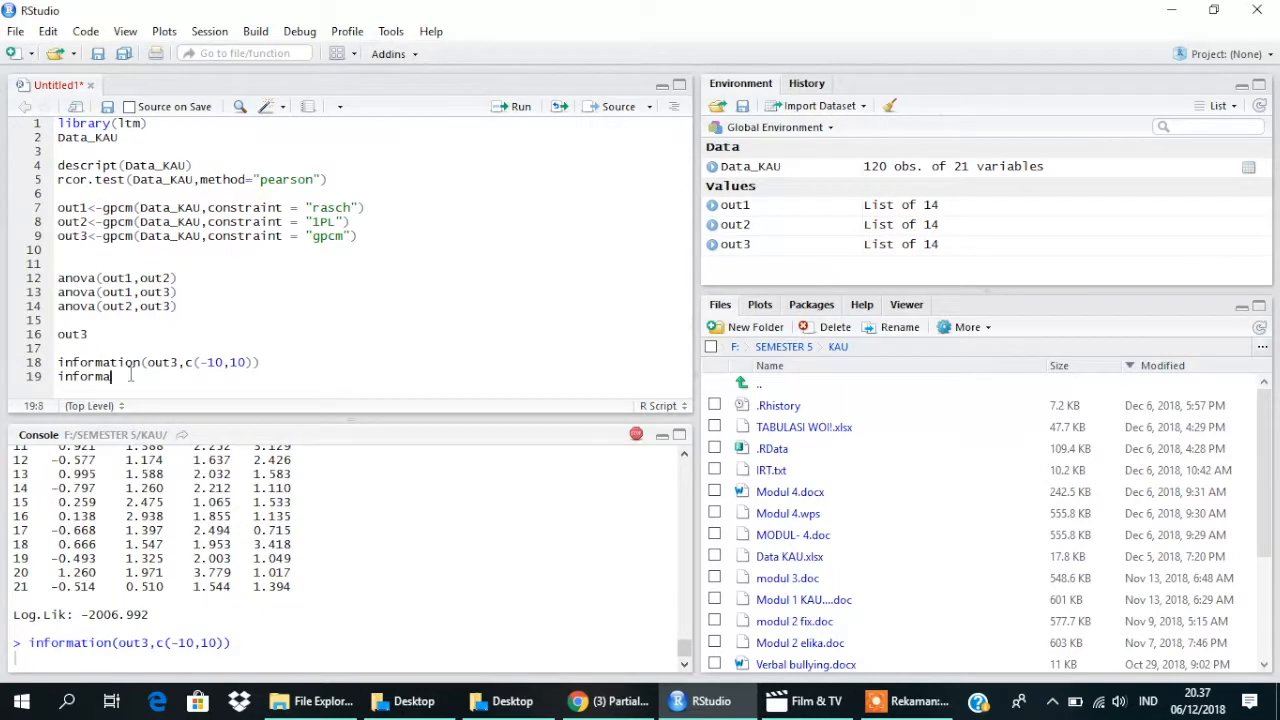
{"action": "type", "text": "tion(out3,c(-10,10), "}
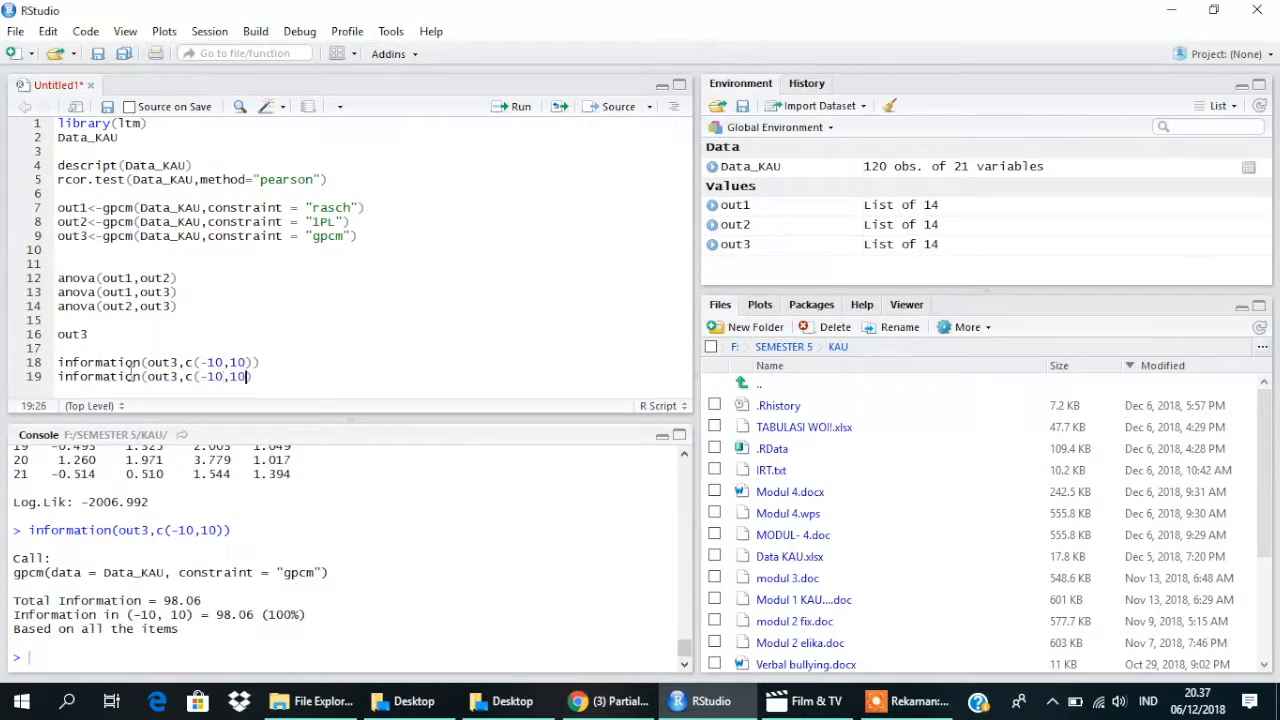
{"action": "type", "text": "items = 1)"}
{"action": "key", "text": "ctrl+Return"}
- Add and run information(out3,c(-10,10),items = 2), and view the information results in the enlarged console
{"action": "type", "text": "information(out3,c("}
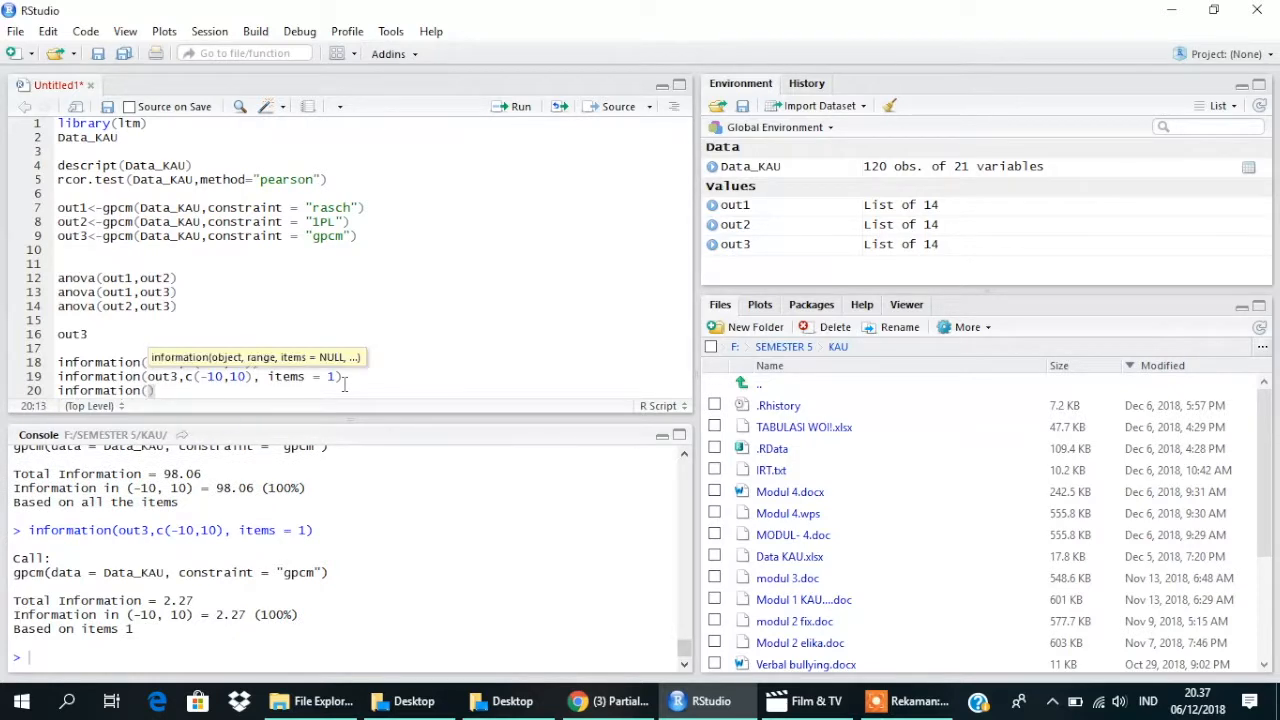
{"action": "type", "text": "-10,10),items = "}
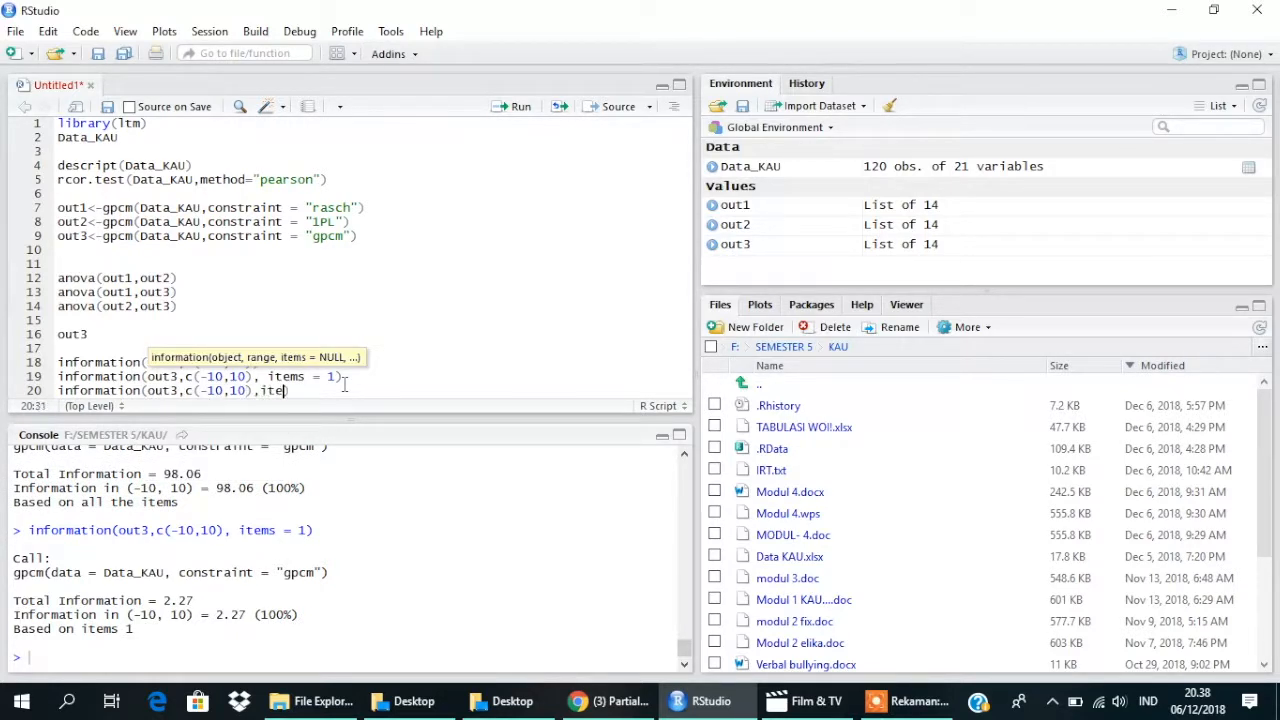
{"action": "type", "text": "2"}
{"action": "key", "text": "ctrl+Return"}
{"action": "left_click", "coordinate": [679, 435]}
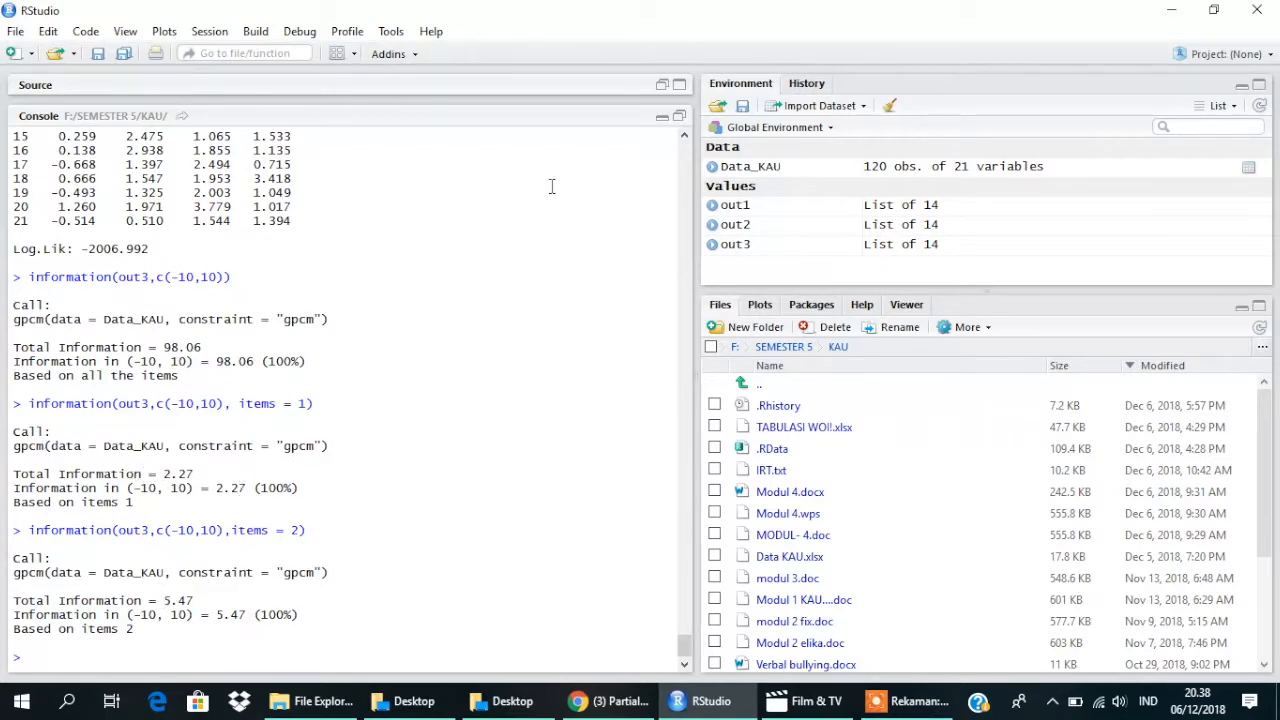
{"action": "left_click", "coordinate": [678, 118]}
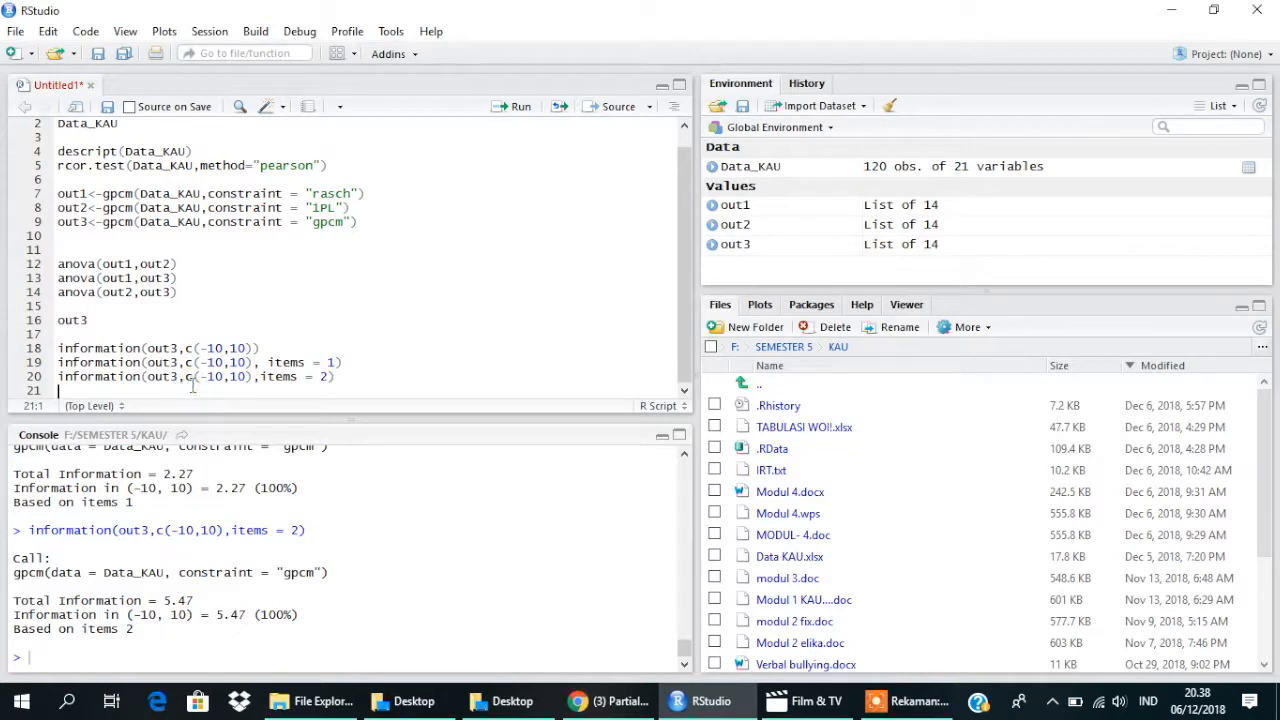
- Compute the information of item 3 by adding and running information(out3,c(-10,10), items = 3)
{"action": "type", "text": "forma"}
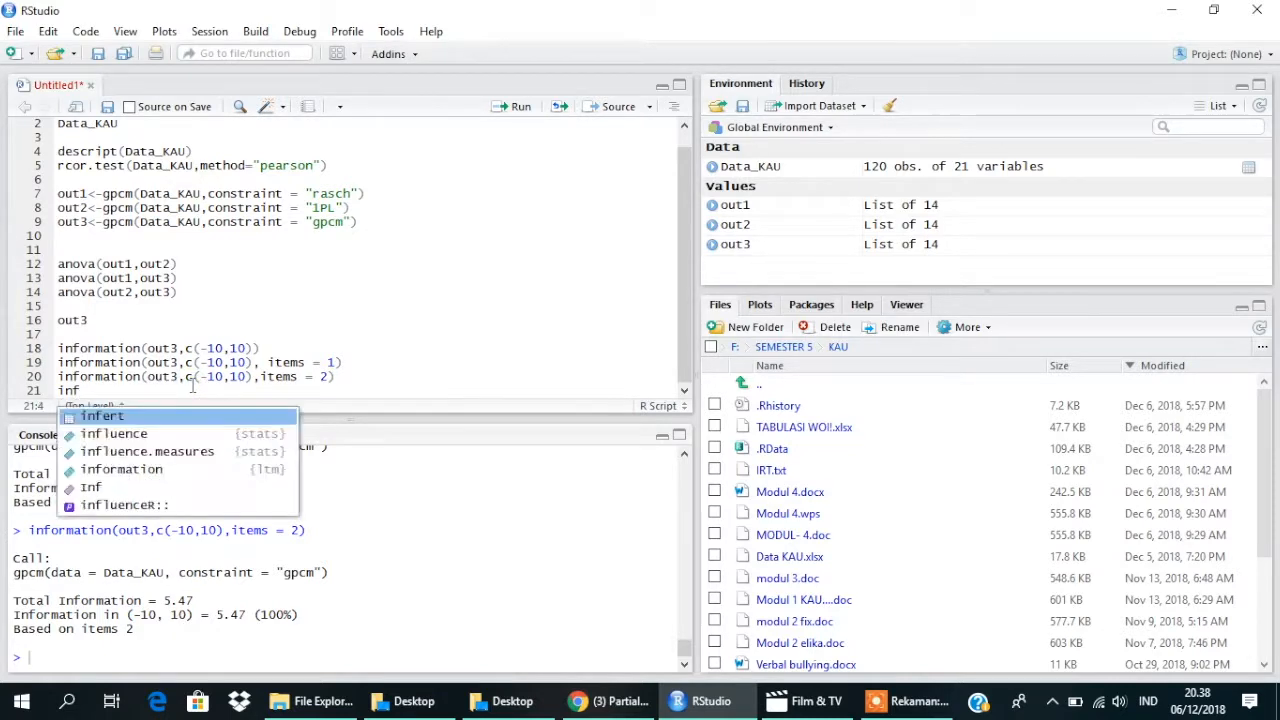
{"action": "type", "text": "tio"}
{"action": "key", "text": "Tab"}
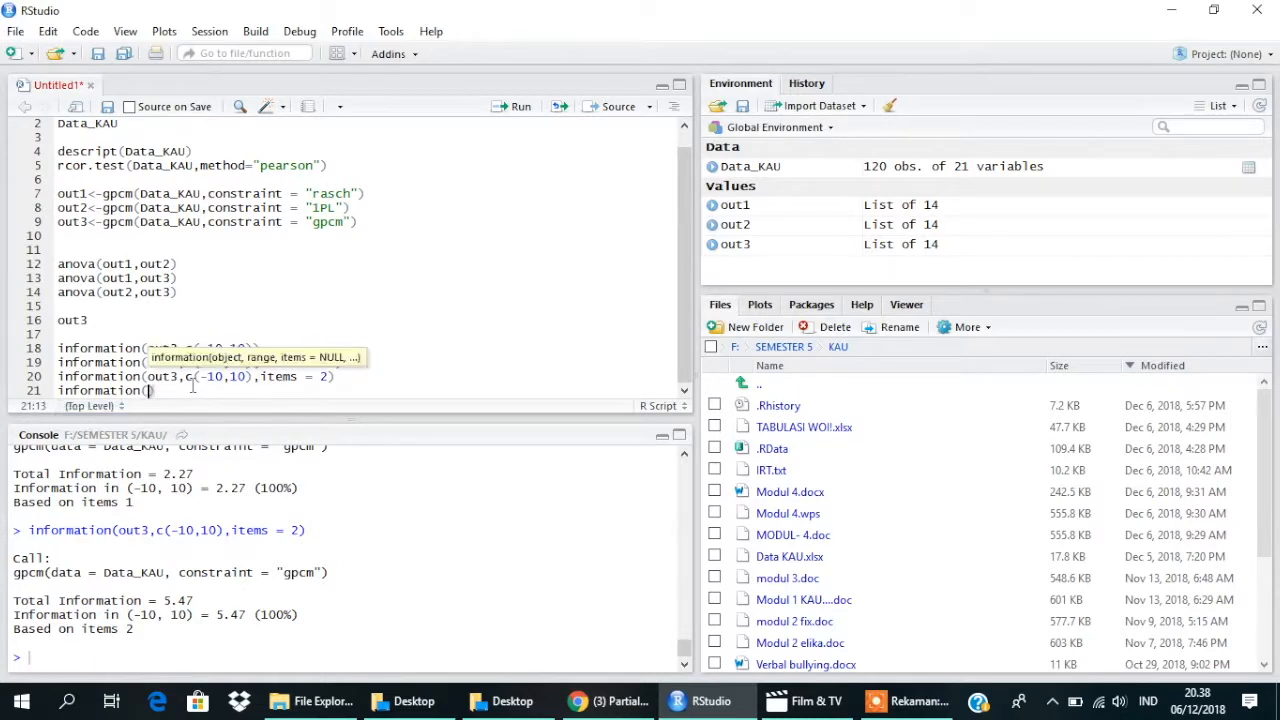
{"action": "type", "text": "out3"}
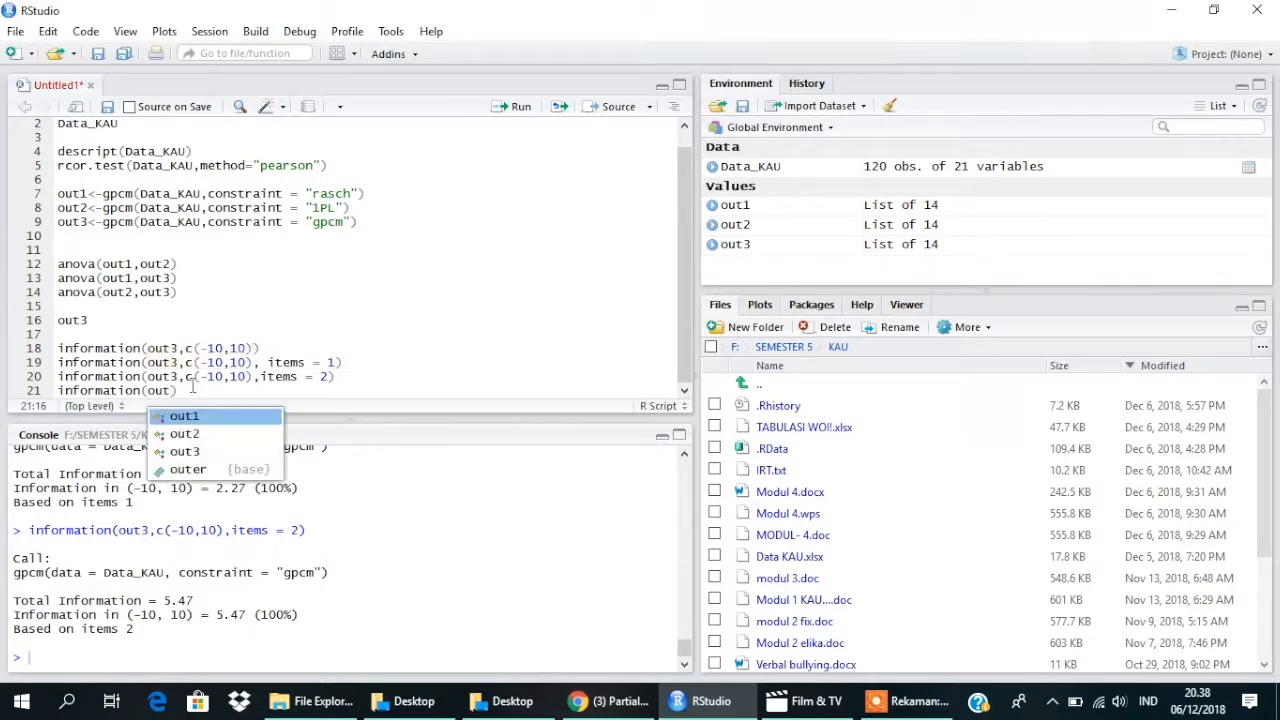
{"action": "type", "text": ",c(-10,10), item)"}
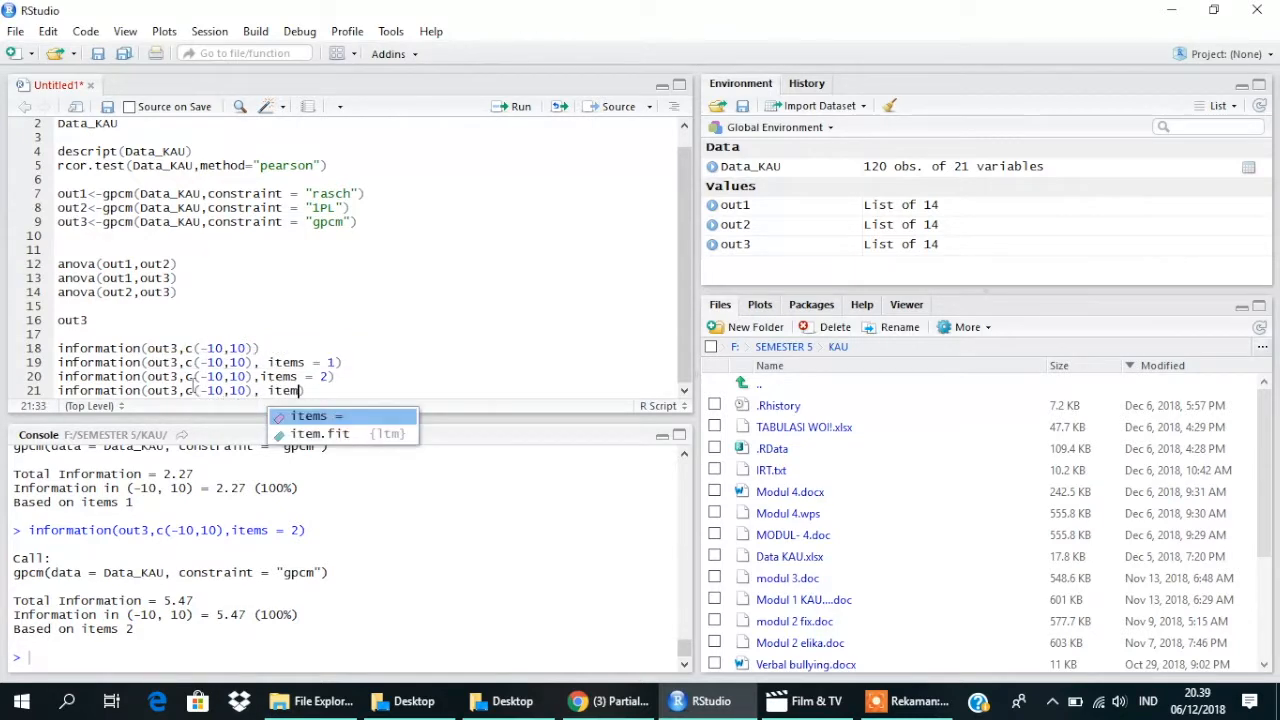
{"action": "key", "text": "Tab"}
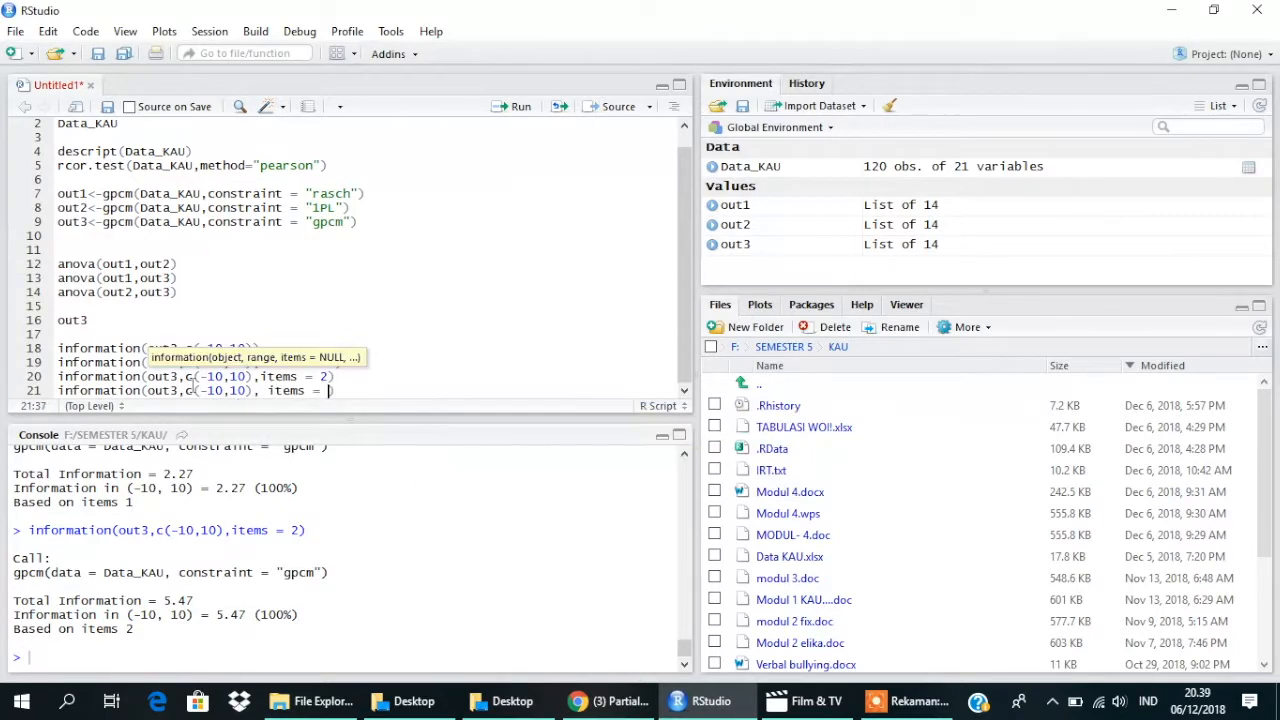
{"action": "type", "text": "3"}
{"action": "key", "text": "ctrl+Return"}
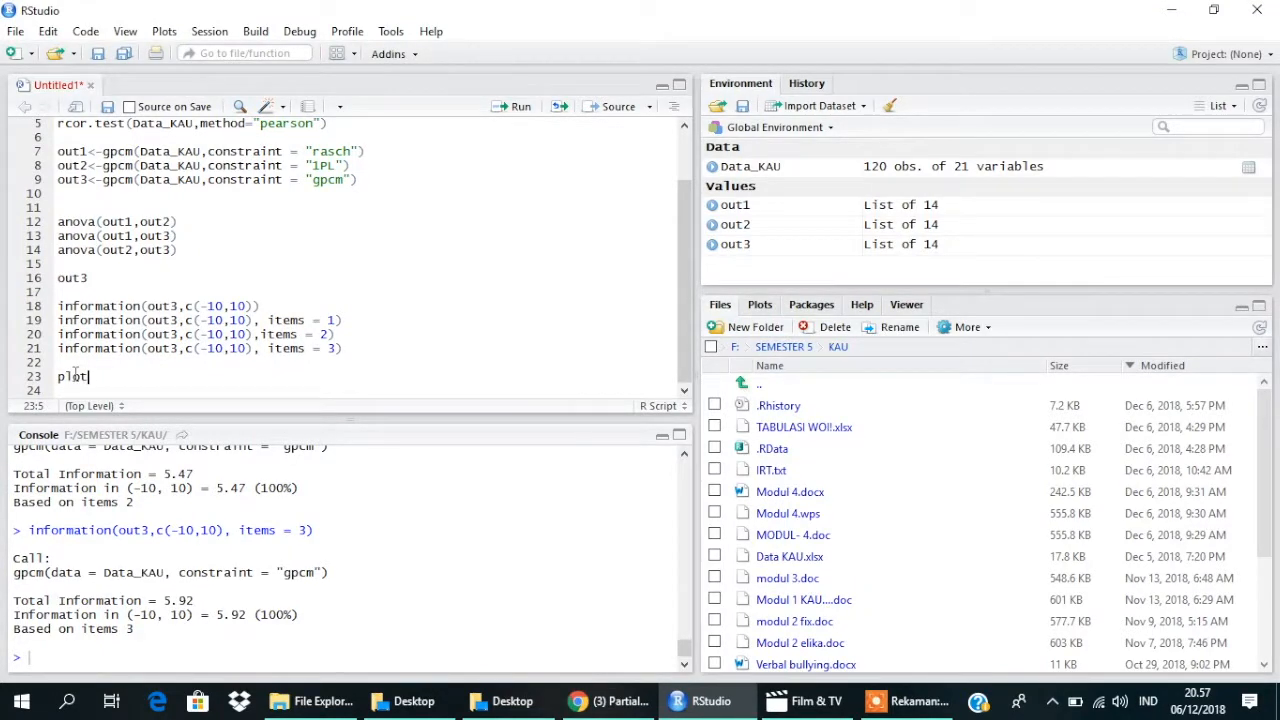
- Write plot(out3,type = "IIC", items = 1, lwd=2) in the script and the same line with items = 2
{"action": "type", "text": "(ouy"}
{"action": "type", "text": "t"}
{"action": "key", "text": "Down"}
{"action": "key", "text": "Down"}
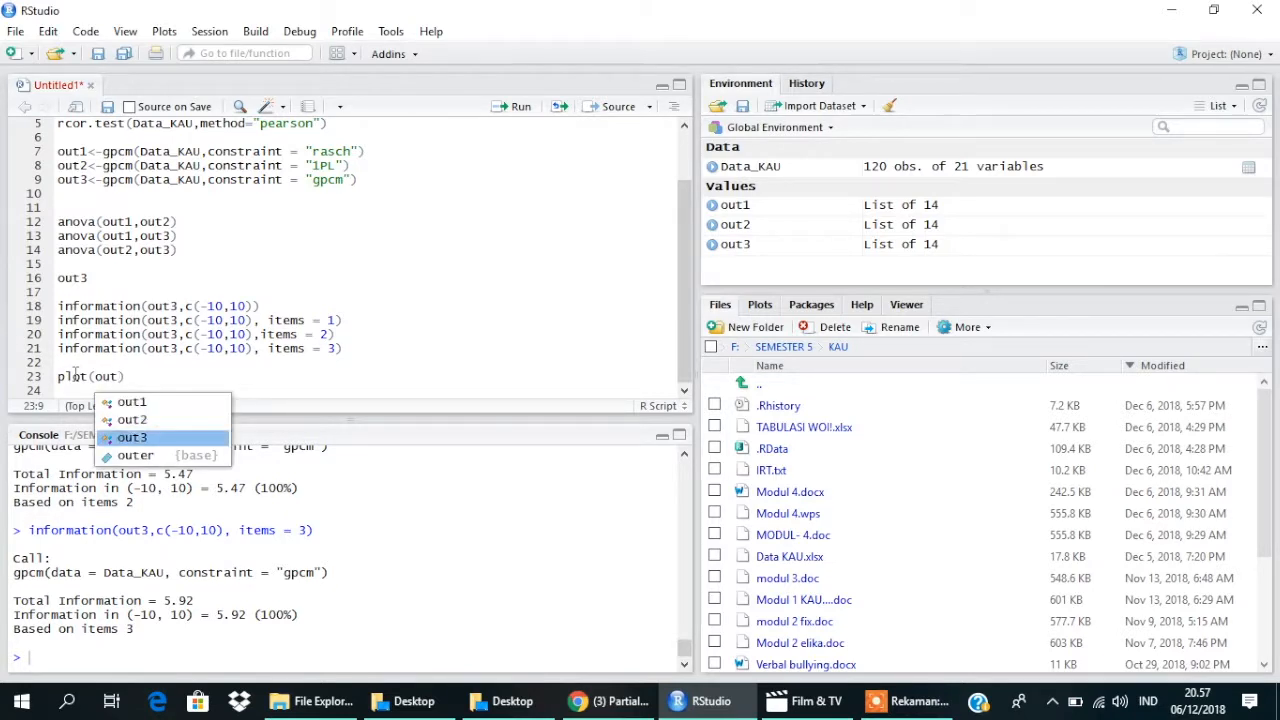
{"action": "key", "text": "Return"}
{"action": "type", "text": ",typ"}
{"action": "key", "text": "Return"}
{"action": "type", "text": "\"IIC\", items = 1, lwd=2)"}
{"action": "key", "text": "Return"}
{"action": "type", "text": "plot(out3,type = \"IIC\", items = 2, lwd=2)"}
- Add the all-items information curve line plot(out3,type = "IIC", legend = FALSE, cx="topright",lwd=2,cex = 1.4)
{"action": "key", "text": "Return"}
{"action": "type", "text": "plot"}
{"action": "type", "text": "(out3,type = "}
{"action": "type", "text": "\"IIC\""}
{"action": "type", "text": ", legend = FA"}
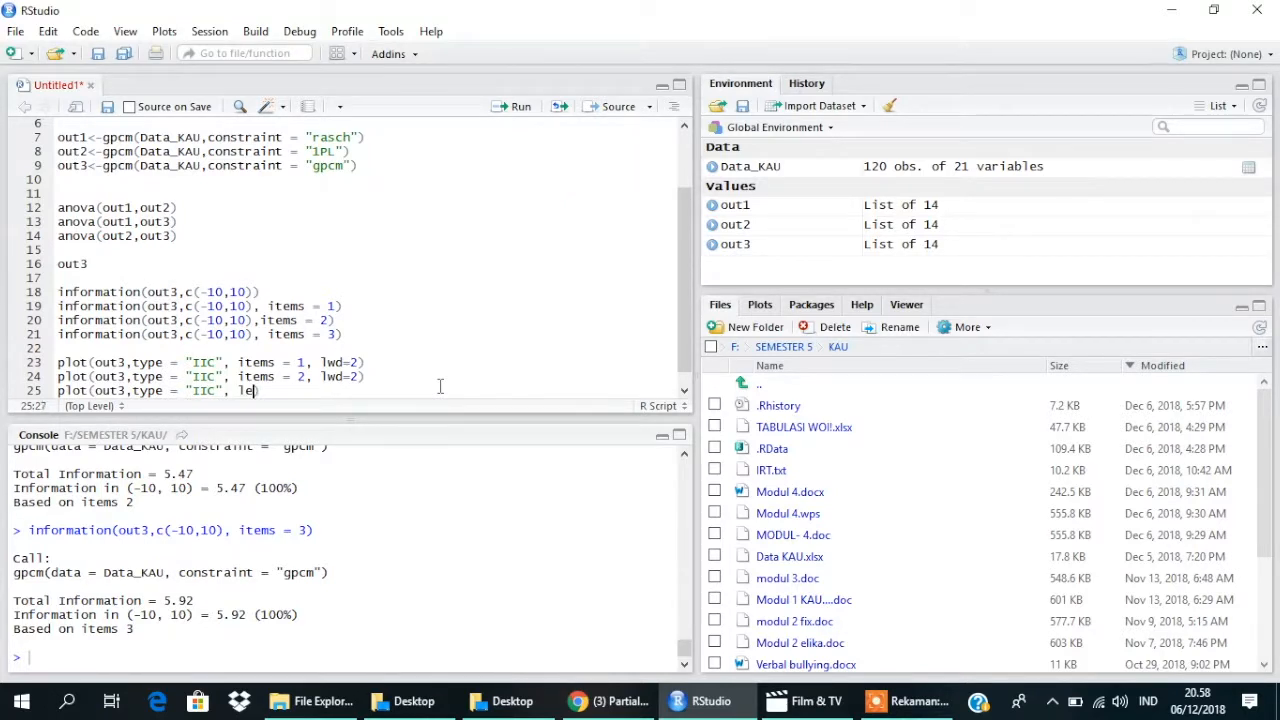
{"action": "type", "text": "LSE, cx=\"topright"}
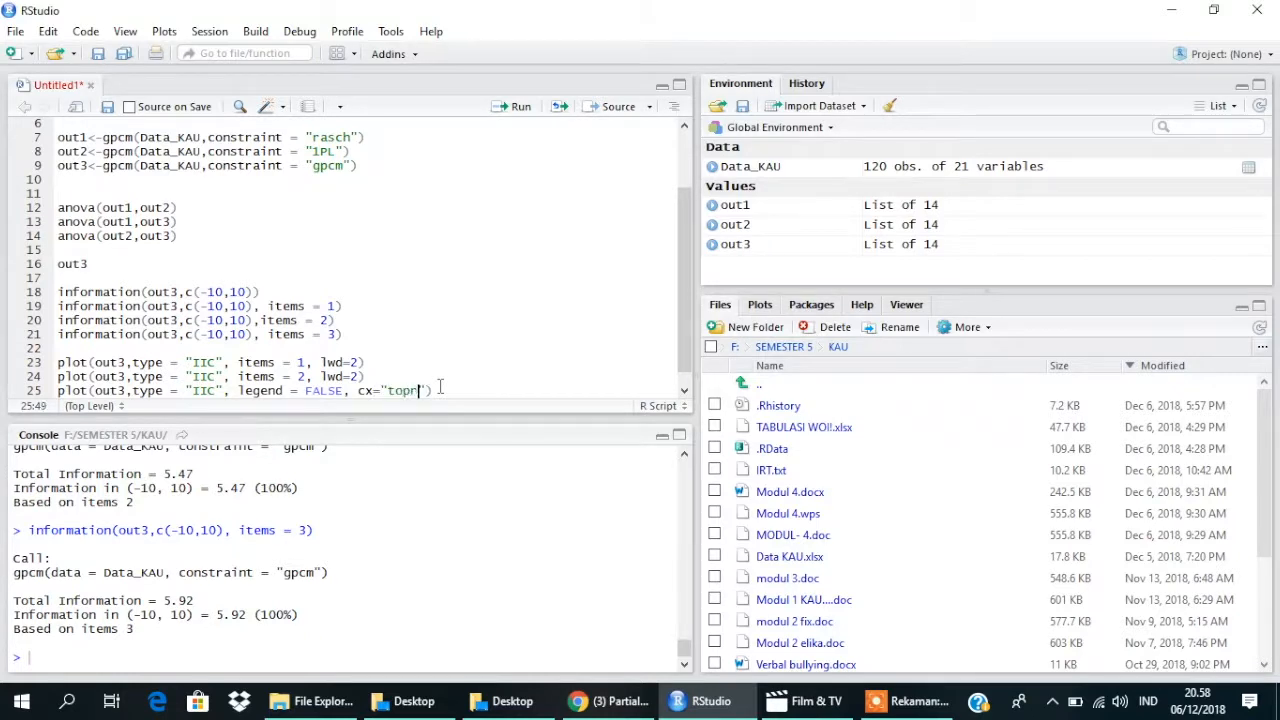
{"action": "type", "text": "\",lwd=2,cex = 1.4)"}
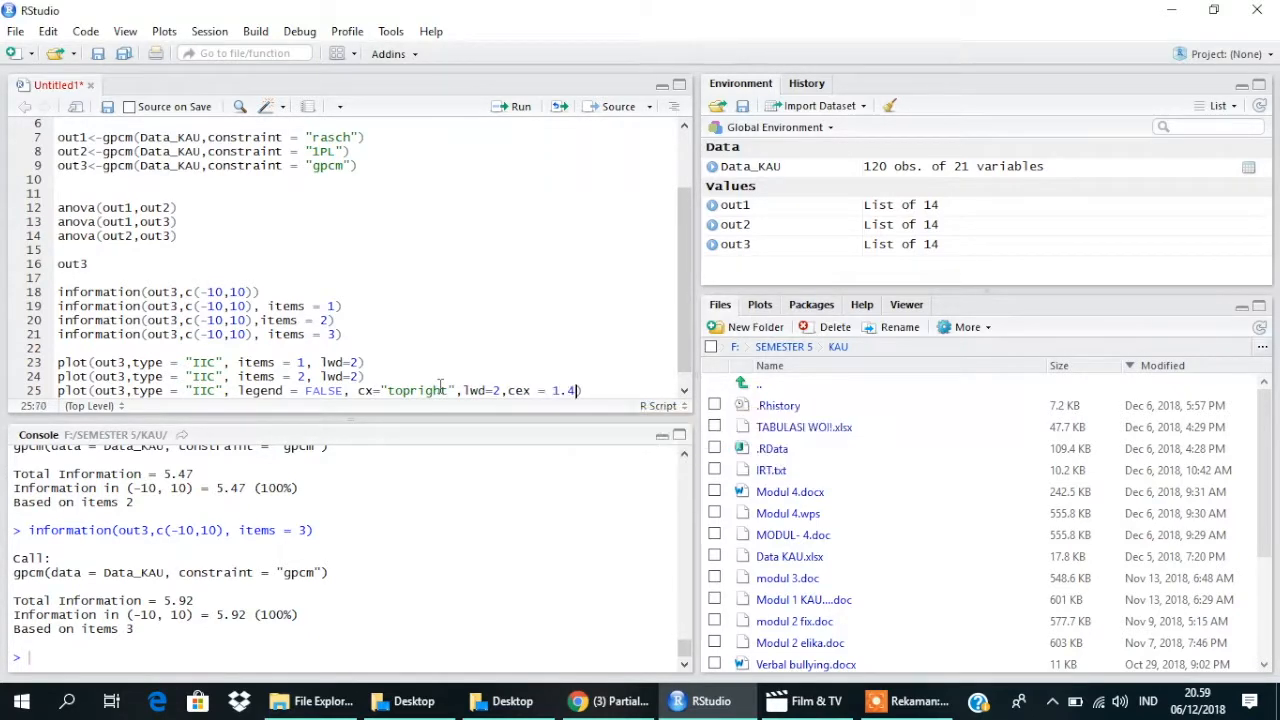
- After a blank line, add the characteristic curve line plot(out3,lwd=2, type = "ICC", items = 1)
{"action": "key", "text": "Return"}
{"action": "key", "text": "Return"}
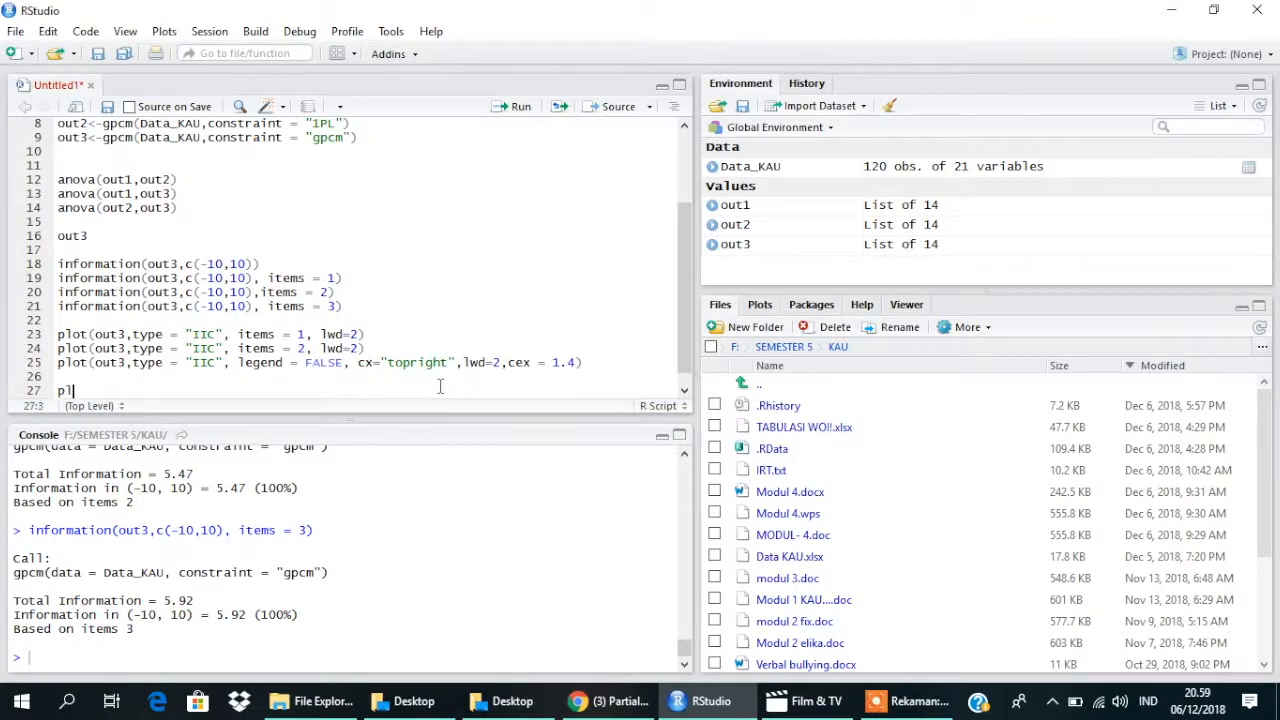
{"action": "type", "text": "plot"}
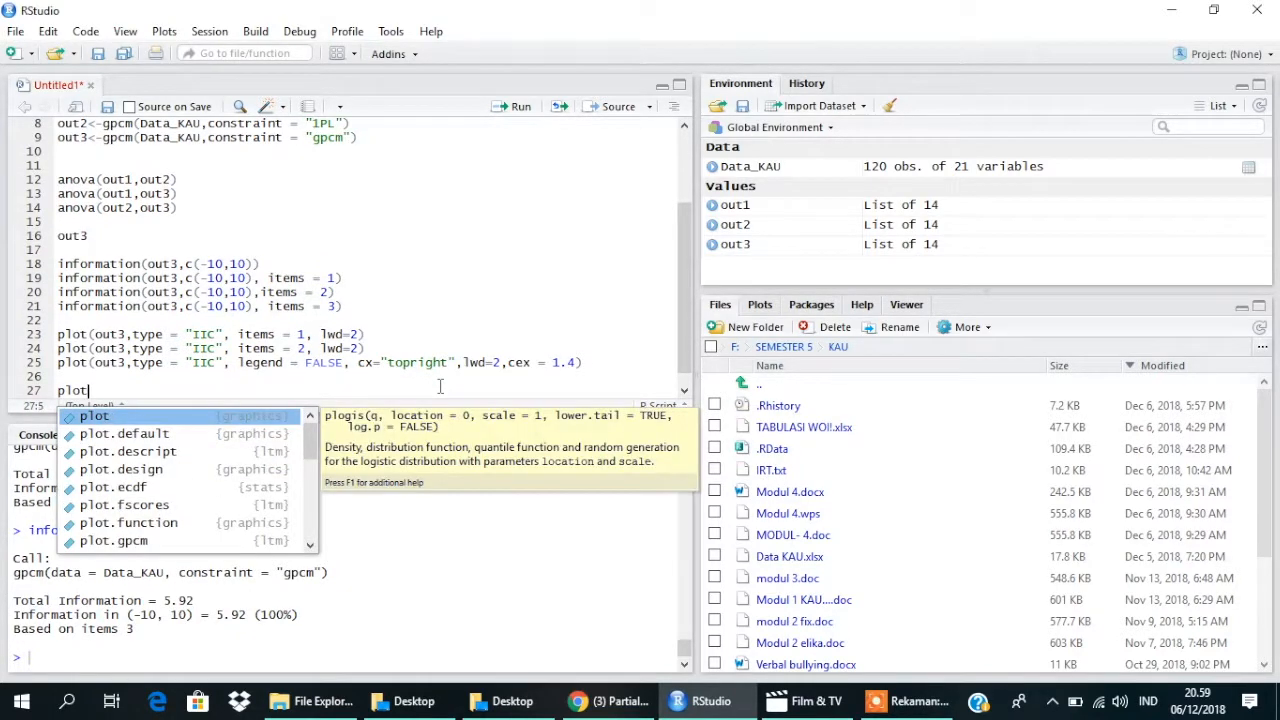
{"action": "type", "text": "(out3lwd=2"}
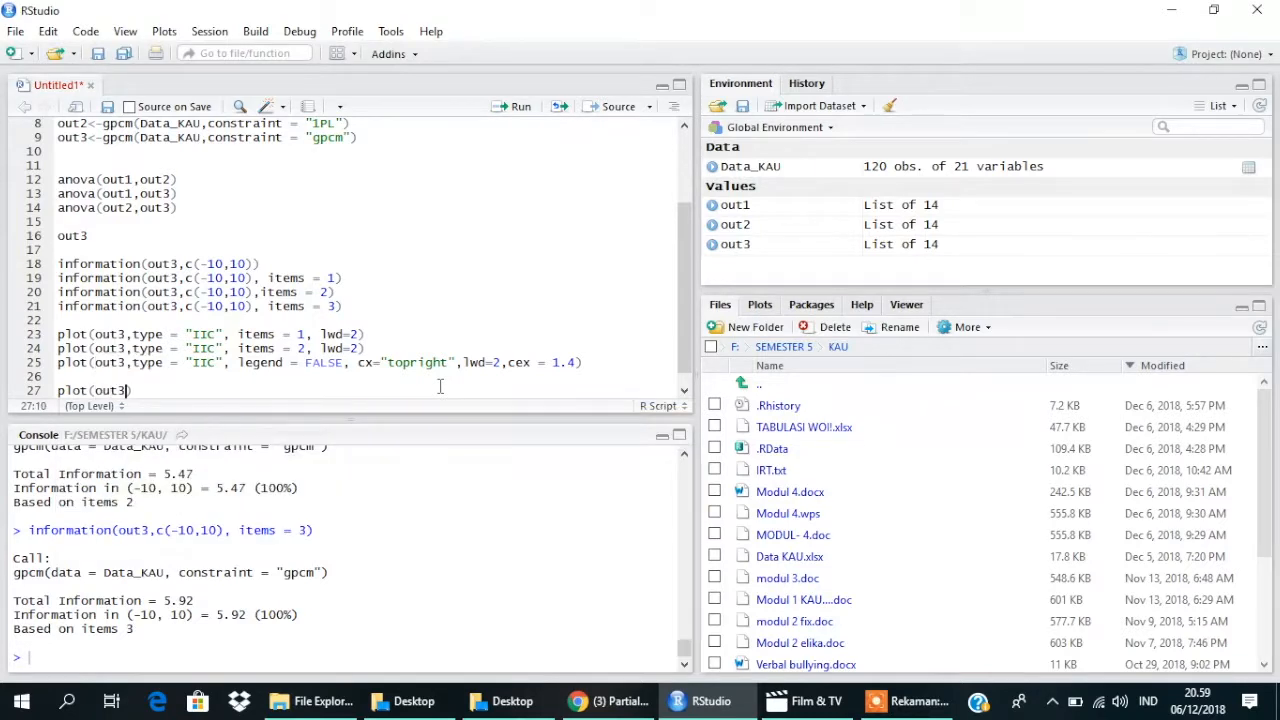
{"action": "key", "text": "Left"}
{"action": "key", "text": "Left"}
{"action": "key", "text": "Left"}
{"action": "key", "text": "Left"}
{"action": "key", "text": "Left"}
{"action": "key", "text": "Left"}
{"action": "type", "text": ","}
{"action": "key", "text": "Right"}
{"action": "key", "text": "Right"}
{"action": "key", "text": "Right"}
{"action": "key", "text": "Right"}
{"action": "key", "text": "Right"}
{"action": "type", "text": ", type = \"ICC\", items = 1"}
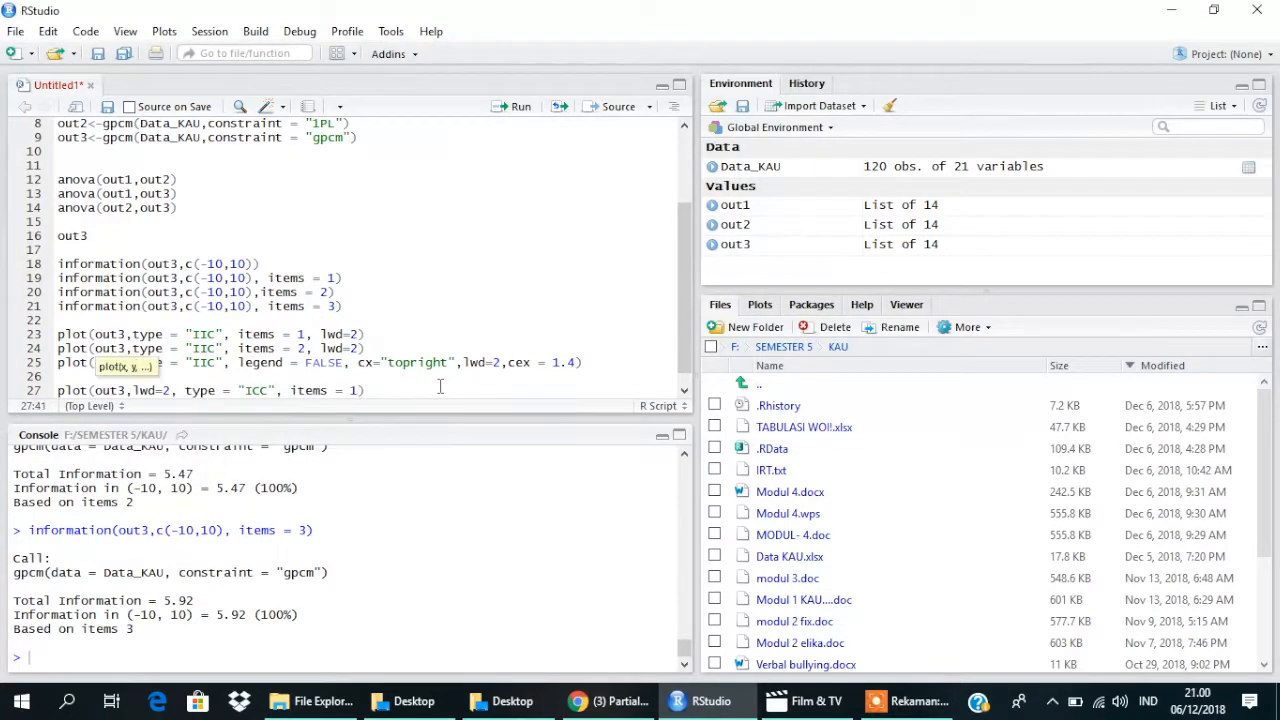
{"action": "key", "text": "End"}
- Add the characteristic curve line for item 2, plot(out3,lwd=2, type = "ICC", items = 2)
{"action": "key", "text": "Return"}
{"action": "type", "text": "plot(out3,lwd=2, typ"}
{"action": "type", "text": "e = \"ICC\", items = 2"}
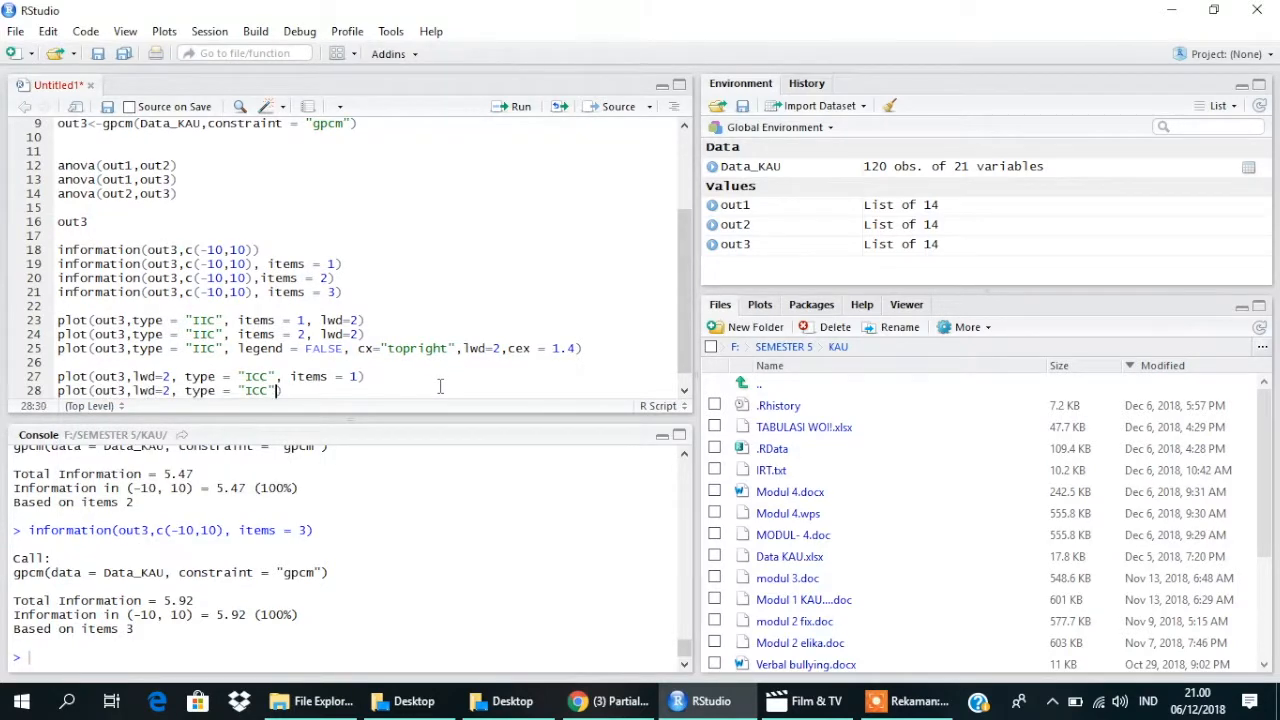
{"action": "key", "text": "End"}
- After a blank line, add the operation characteristic curve line plot(out3,lwd=2, type = "OCCu", items = 1)
{"action": "key", "text": "Return"}
{"action": "key", "text": "Return"}
{"action": "type", "text": "plot(ou"}
{"action": "type", "text": "t3,"}
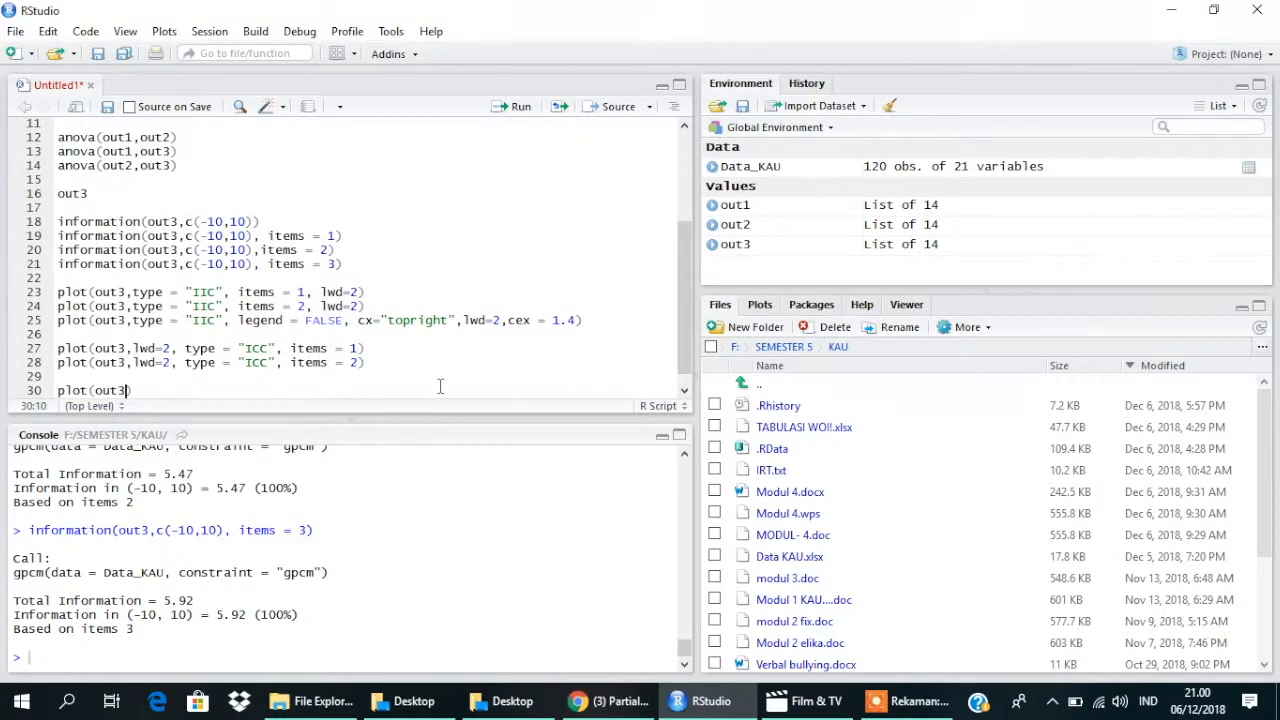
{"action": "type", "text": "lwd=2, type = "}
{"action": "type", "text": "\"OCCu\", "}
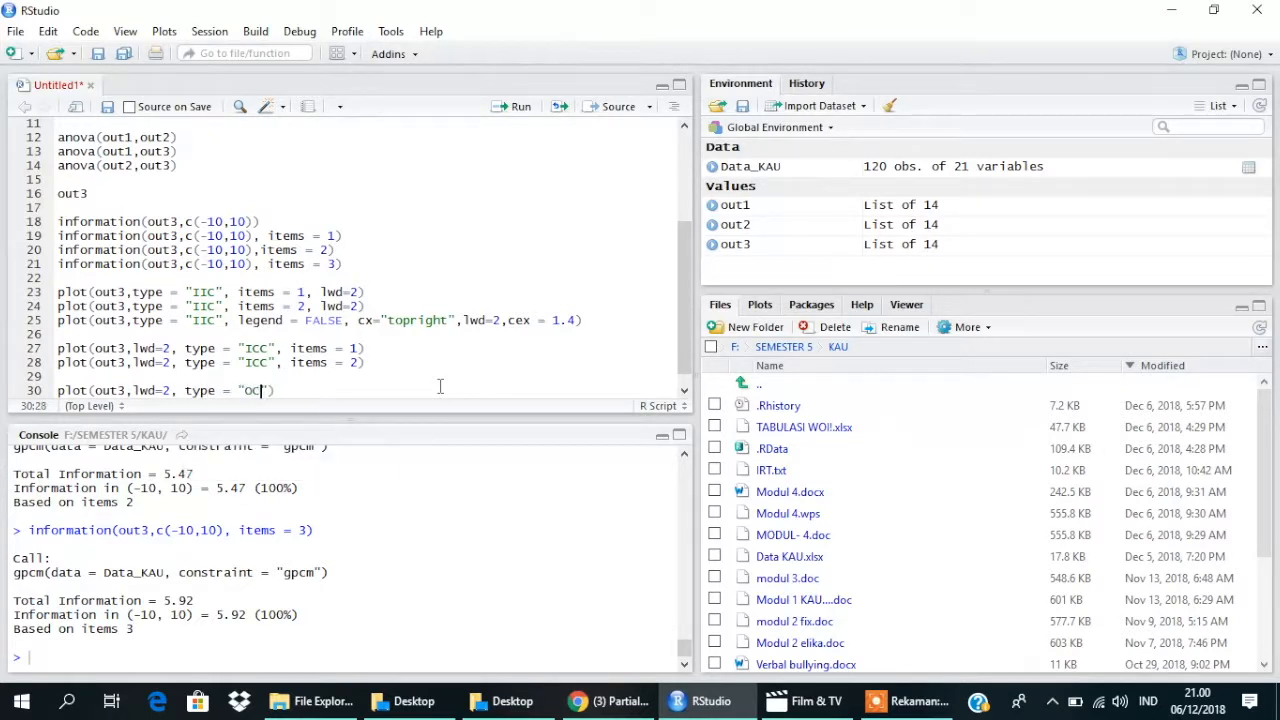
{"action": "type", "text": "items = 1"}
- Add the operation characteristic curve line for item 2, plot(out3,lwd=2, type = "OCCu", items = 2)
{"action": "key", "text": "Return"}
{"action": "type", "text": "plot(out3,lwd=2, type = \"OCCu\", items"}
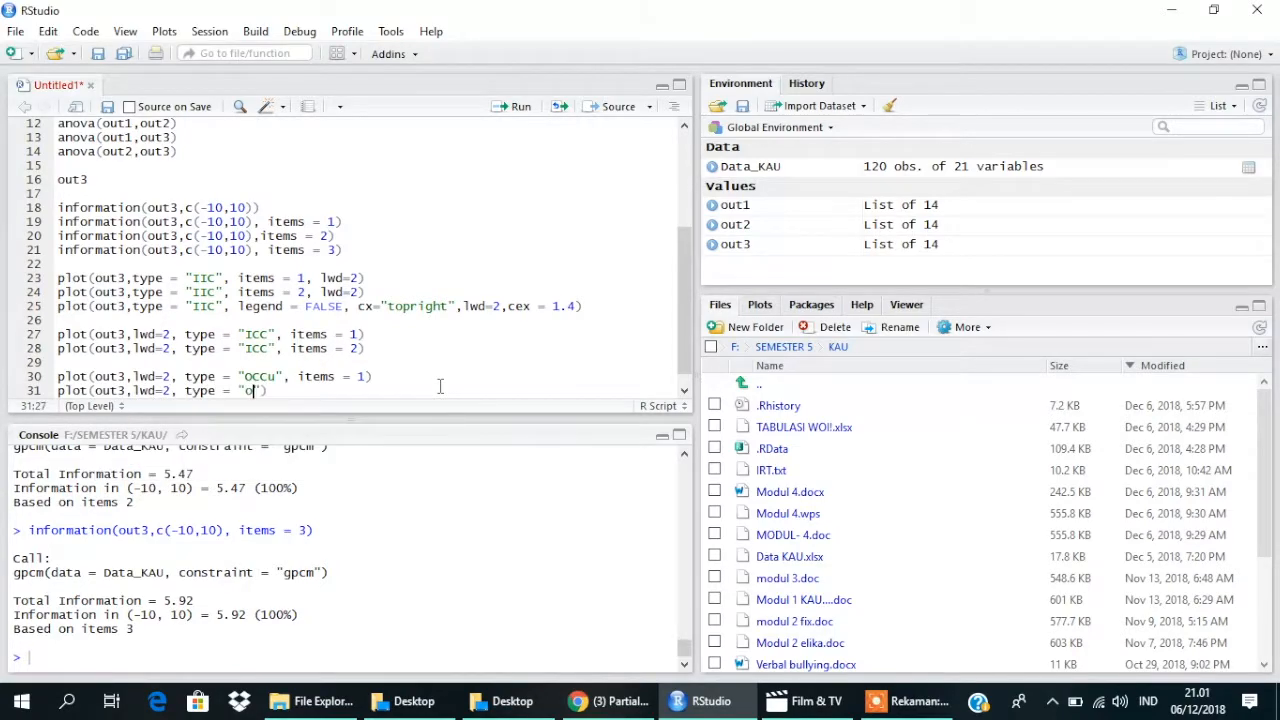
{"action": "type", "text": " = 2"}
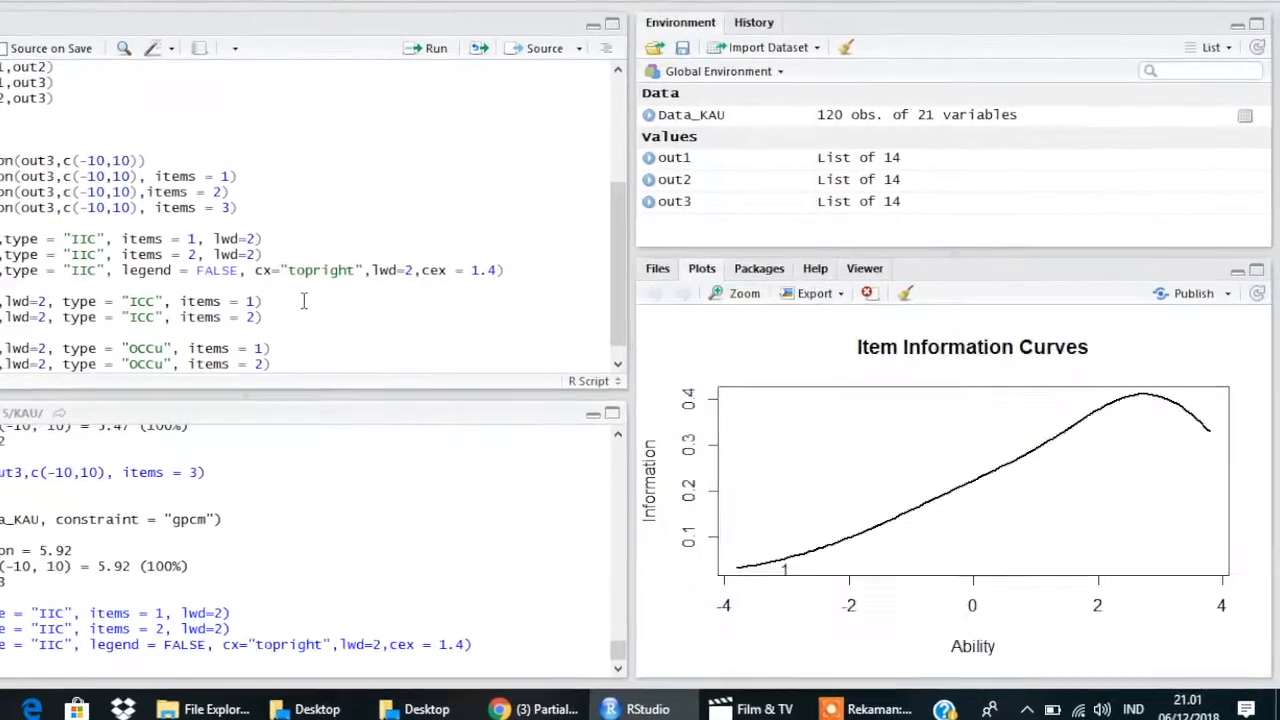
- Run the ICC and OCCu plot lines for items 1 and 2
{"action": "key", "text": "ctrl+Return"}
{"action": "key", "text": "ctrl+Return"}
{"action": "key", "text": "ctrl+Return"}
{"action": "key", "text": "ctrl+Return"}
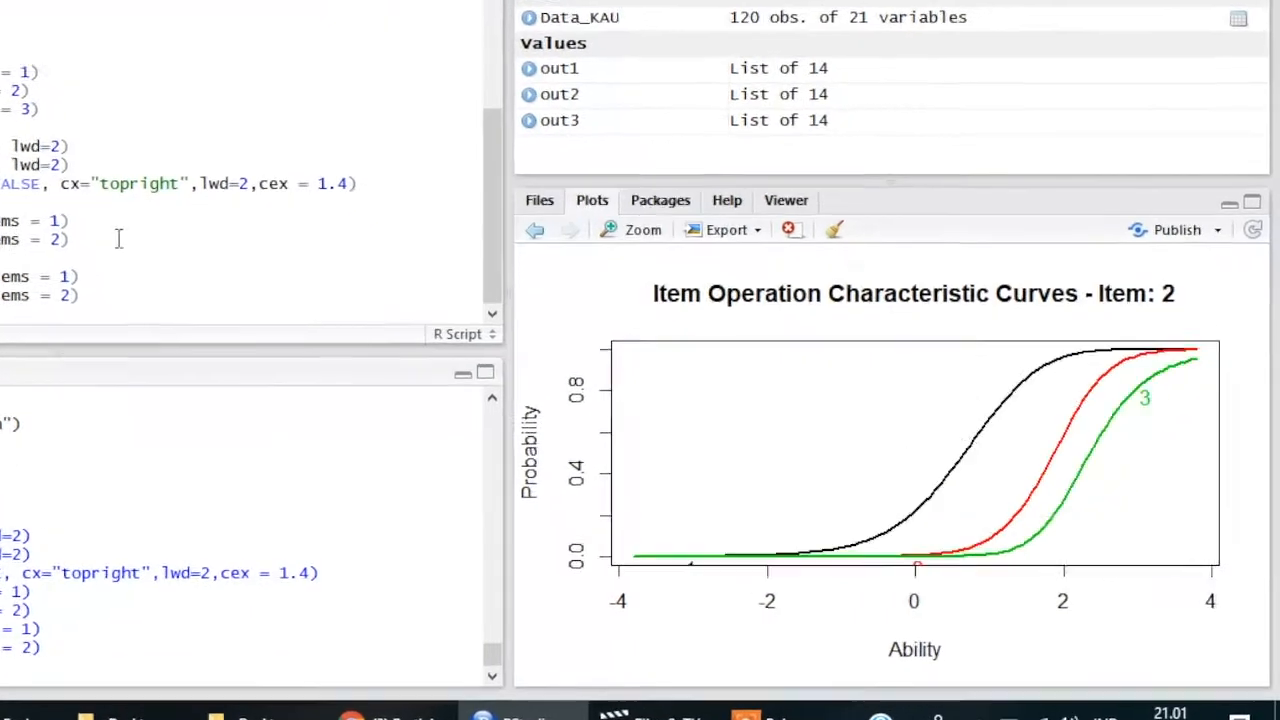
- Go back through the plot history to item 1's information curve and view item 2's curve after it
{"action": "left_click", "coordinate": [360, 137]}
{"action": "left_click", "coordinate": [360, 137]}
{"action": "left_click", "coordinate": [360, 137]}
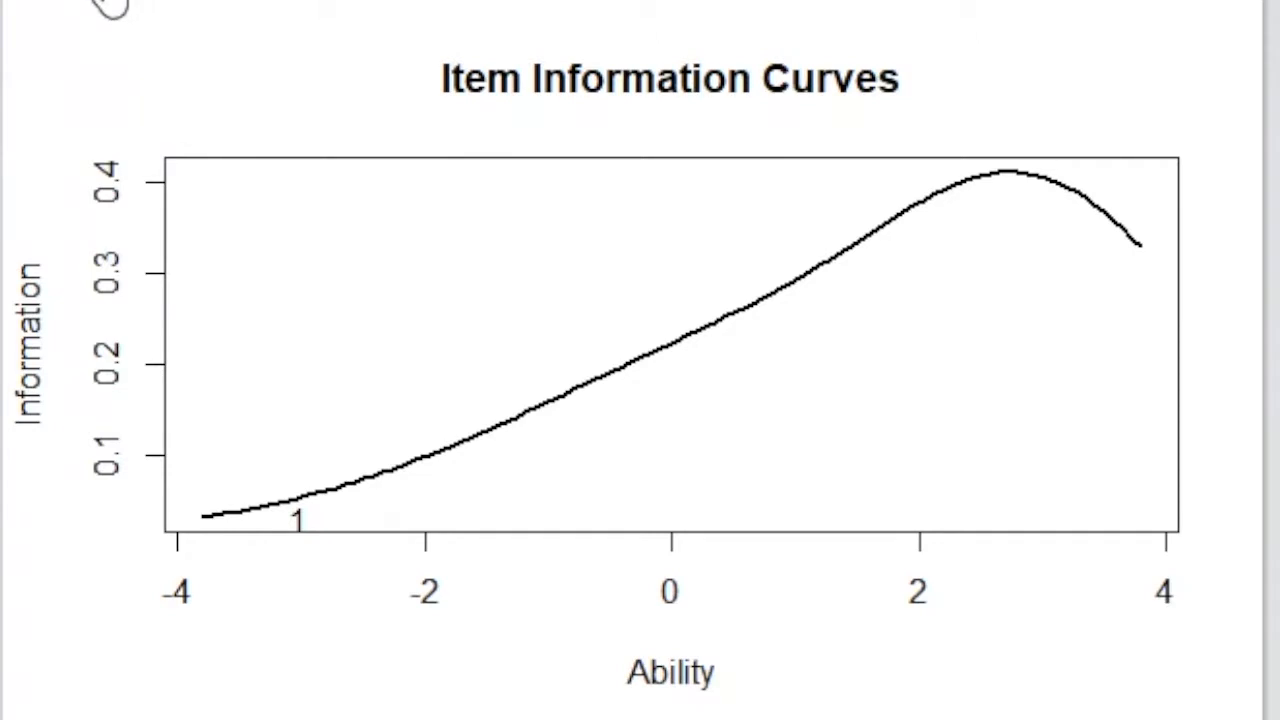
{"action": "left_click", "coordinate": [110, 5]}
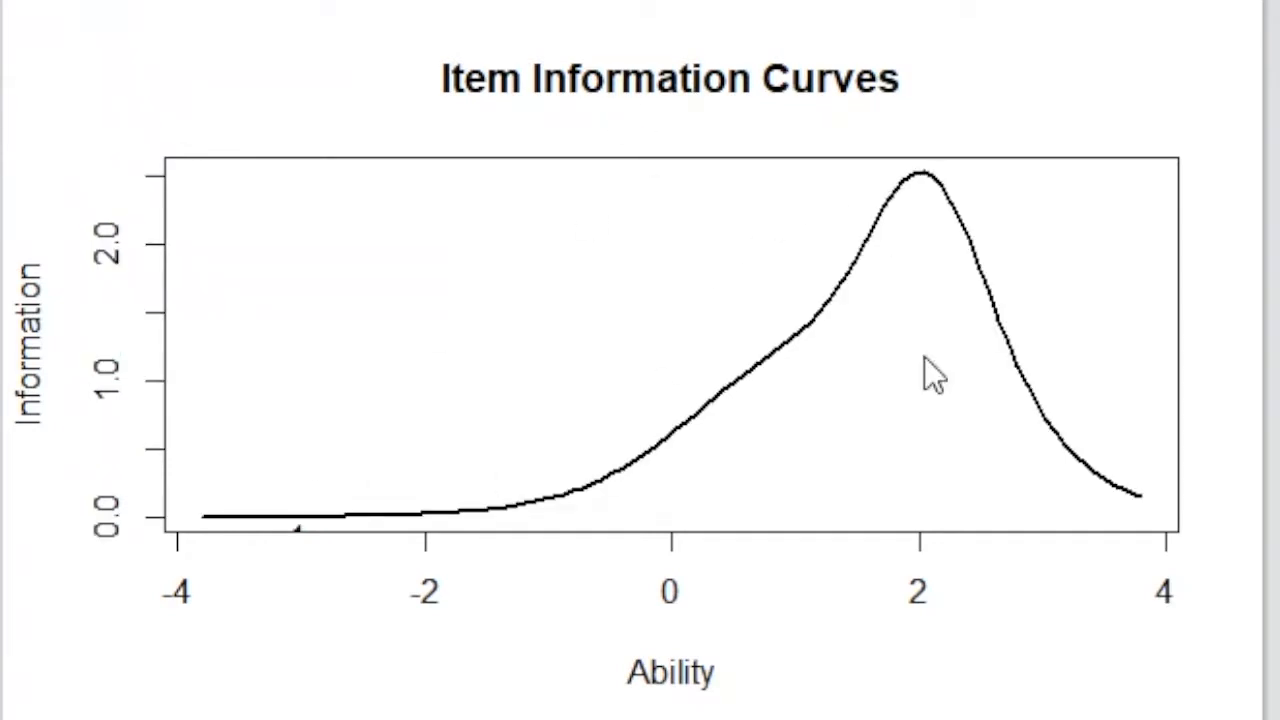